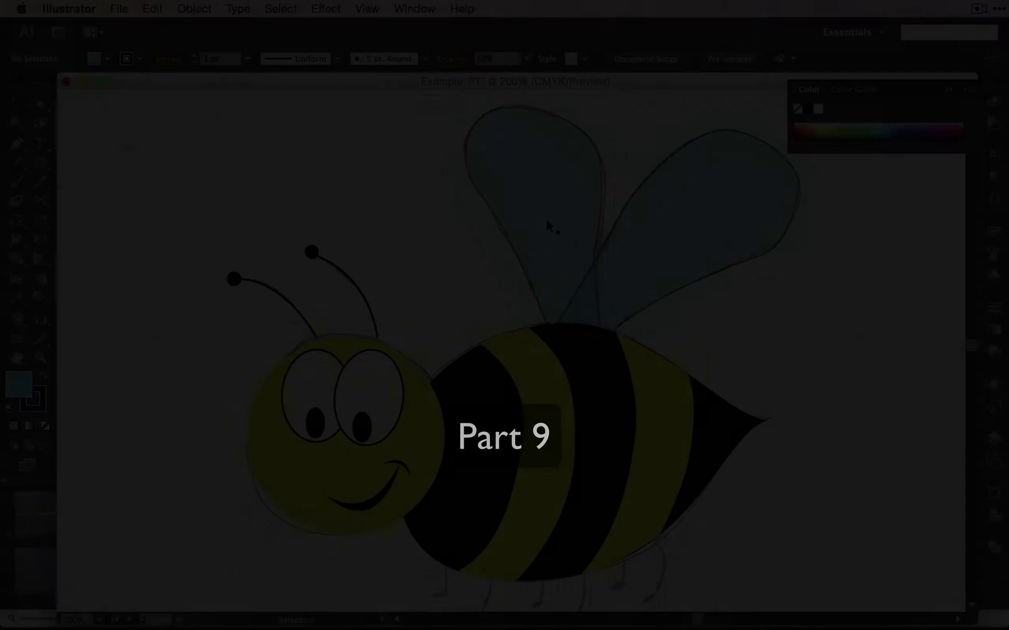
# At 800% zoom, trace the front leg and its curved foot over the sketch with the Pen tool
pyautogui.scroll(-3, 546, 219)
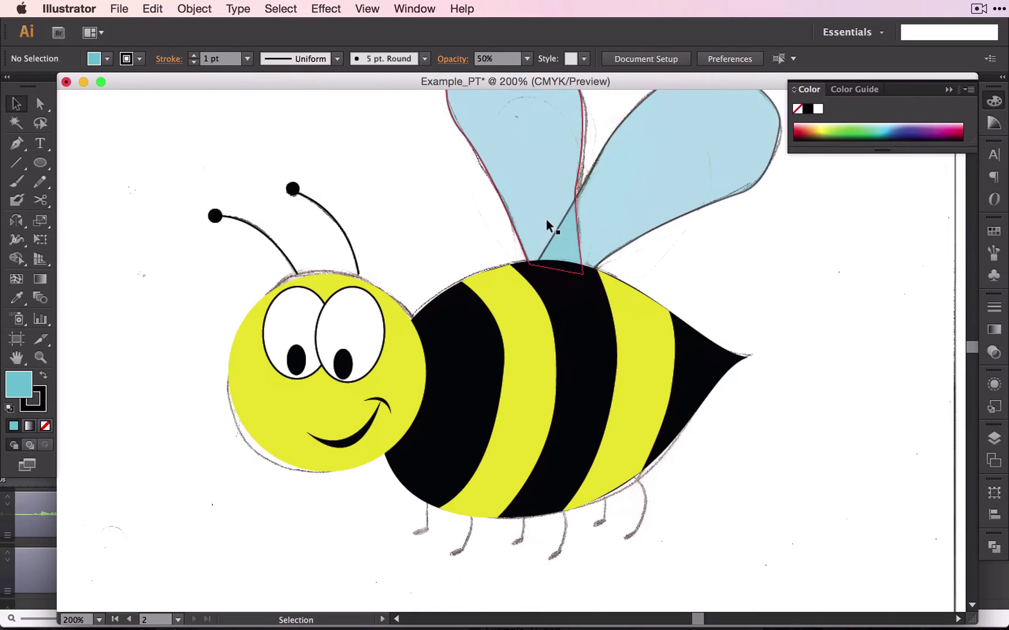
pyautogui.scroll(-1, 547, 219)
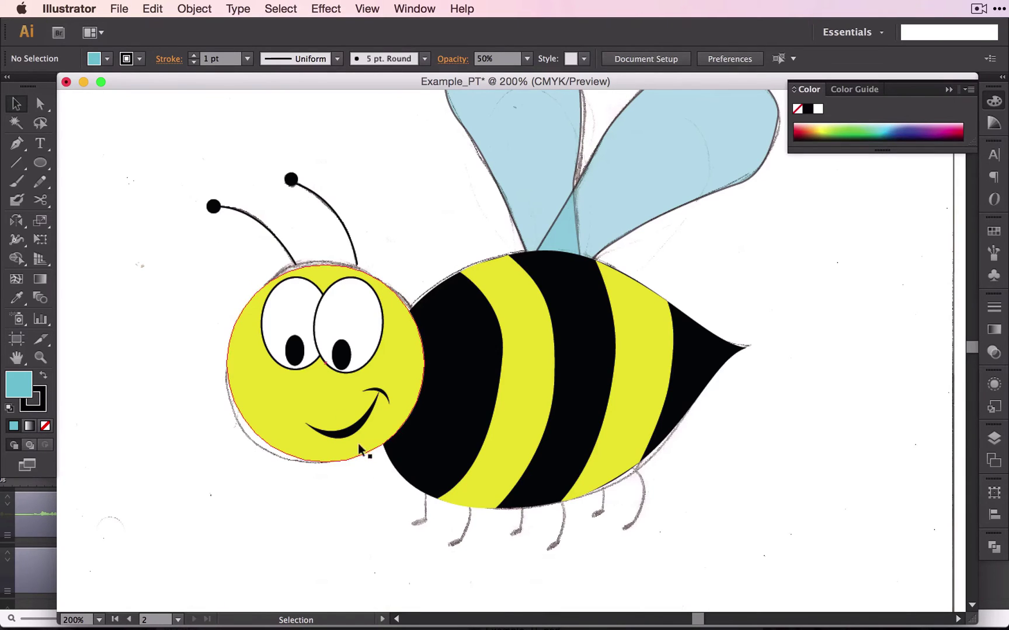
pyautogui.scroll(-1, 418, 505)
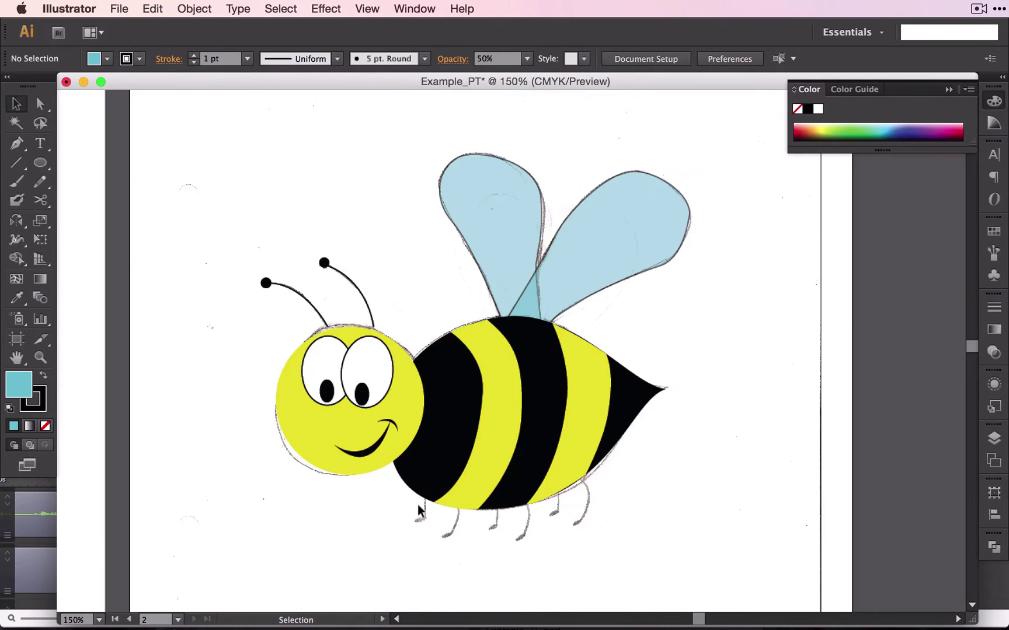
pyautogui.scroll(3, 418, 506)
pyautogui.scroll(2, 418, 506)
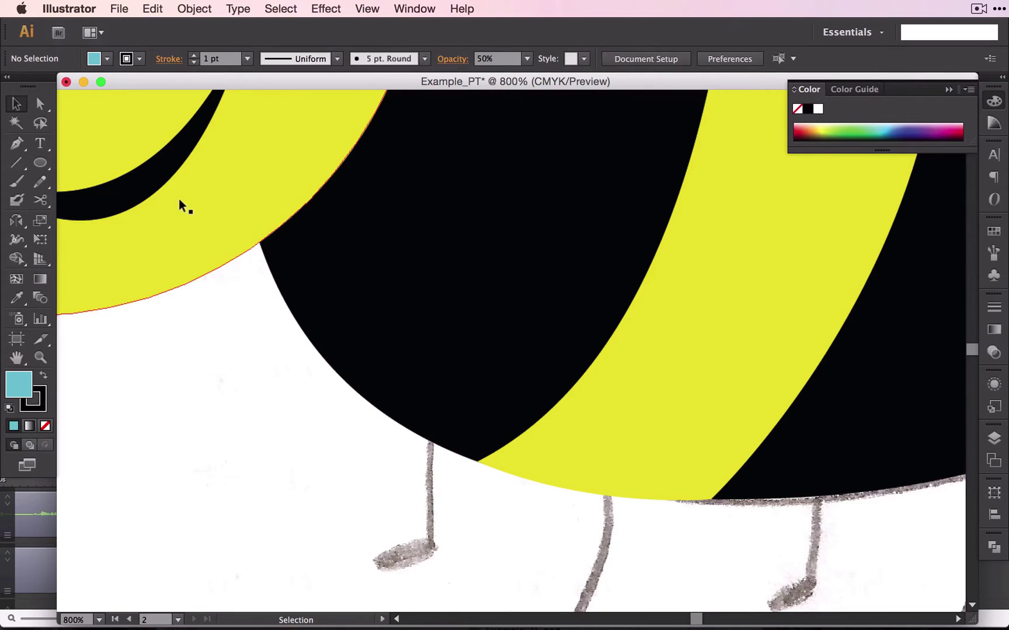
pyautogui.click(24, 141)
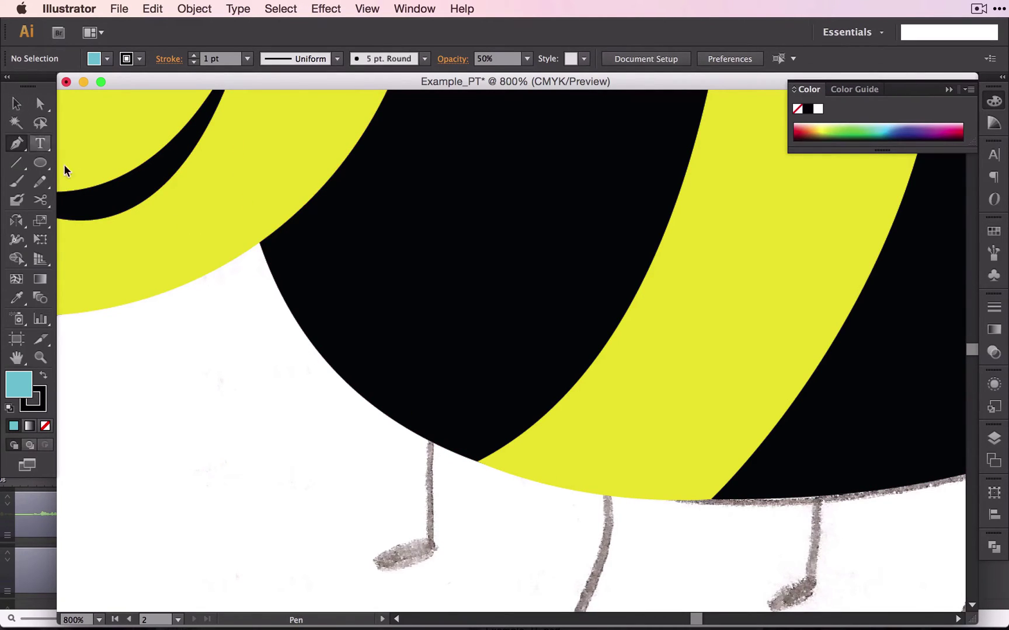
pyautogui.click(432, 442)
pyautogui.moveTo(431, 547); pyautogui.dragTo(440, 581)
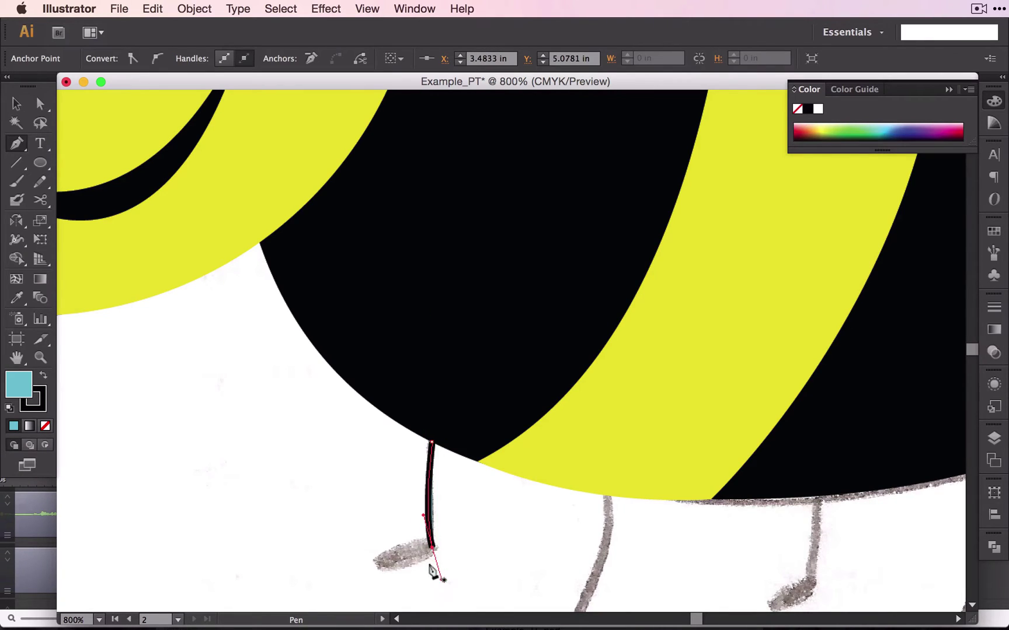
pyautogui.click(433, 549)
pyautogui.moveTo(373, 560); pyautogui.dragTo(466, 586)
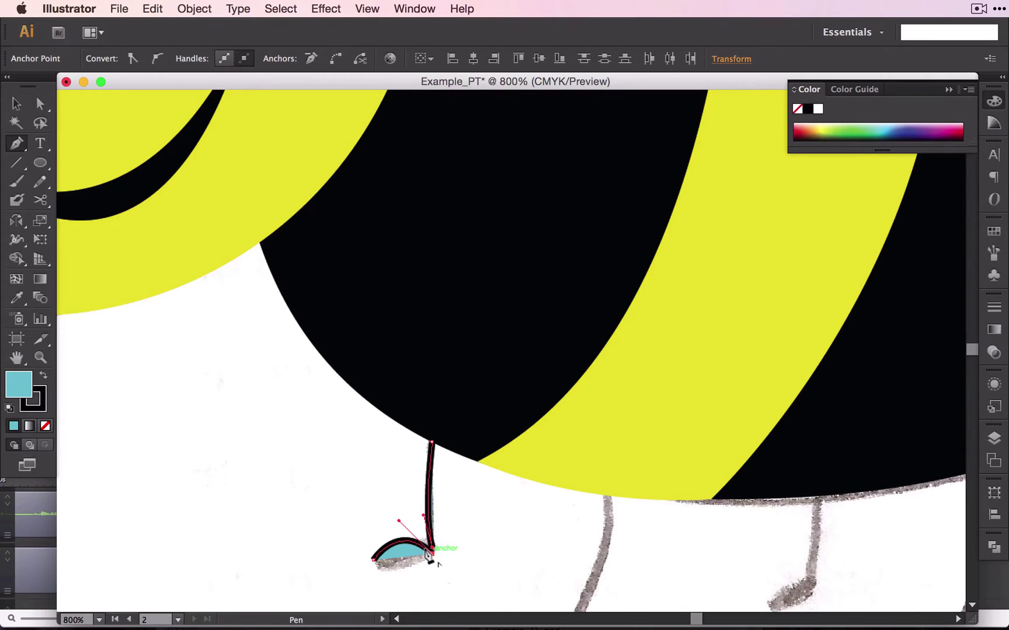
pyautogui.moveTo(430, 556); pyautogui.dragTo(370, 560)
# Fill the traced leg-and-foot shape with solid black in the Color Picker
pyautogui.doubleClick(17, 389)
pyautogui.moveTo(126, 272)
pyautogui.mouseDown()
pyautogui.moveTo(81, 345)
pyautogui.moveTo(69, 431)
pyautogui.mouseUp()
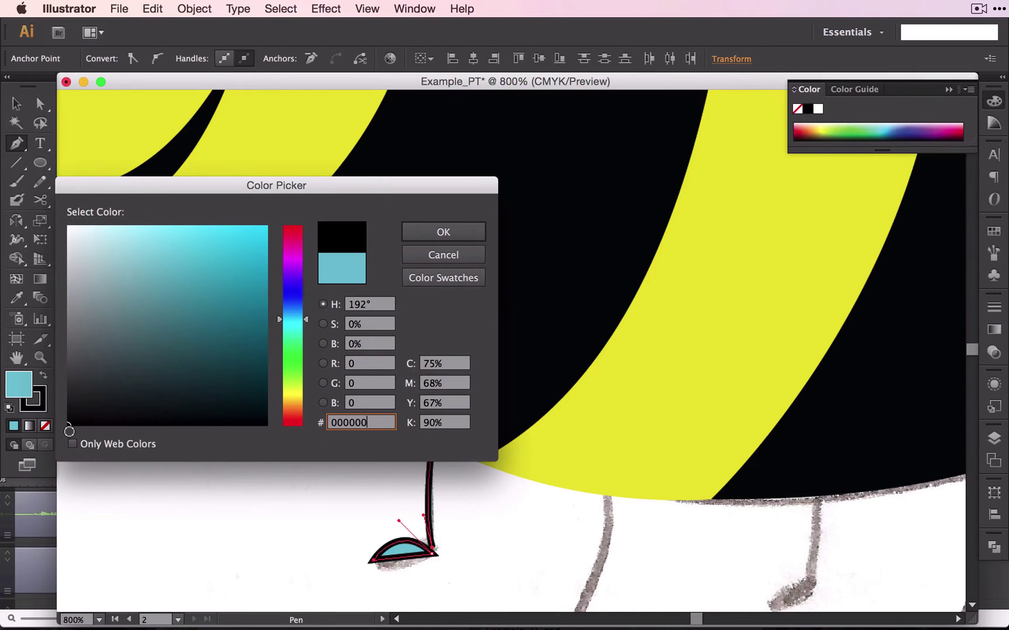
pyautogui.click(416, 236)
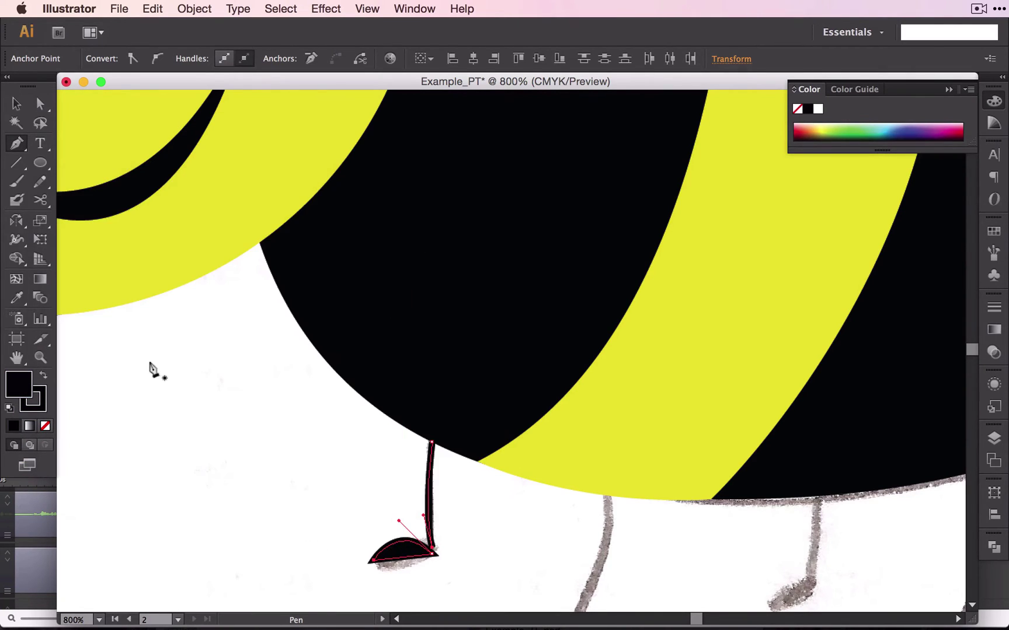
pyautogui.press('v')
pyautogui.click(164, 292)
pyautogui.click(420, 551)
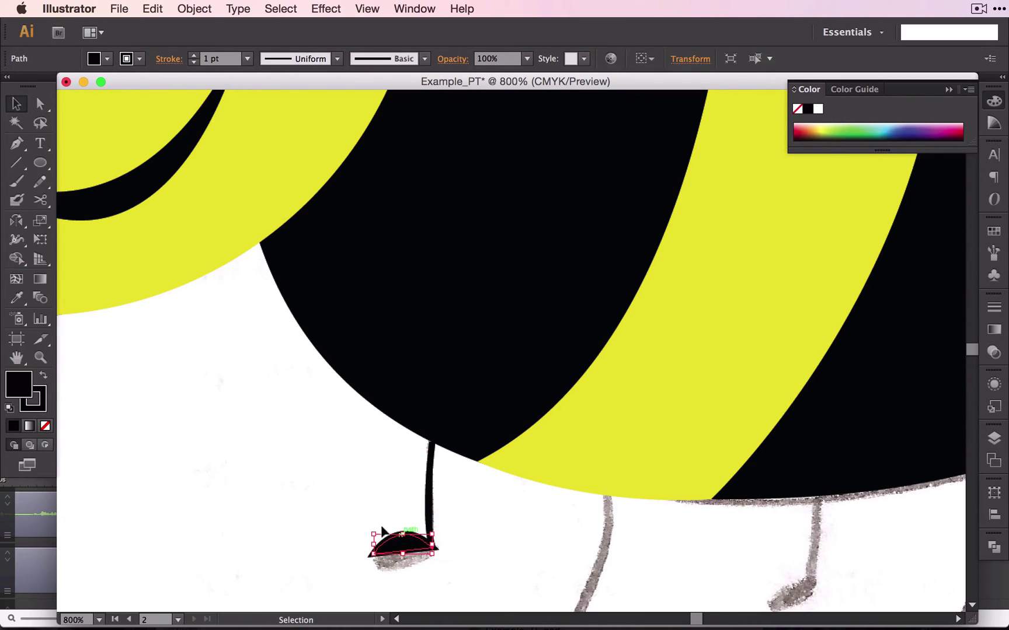
pyautogui.click(484, 567)
# Copy the black leg-and-foot and paste two copies over the middle and far-right sketched legs
pyautogui.moveTo(466, 561); pyautogui.dragTo(359, 501)
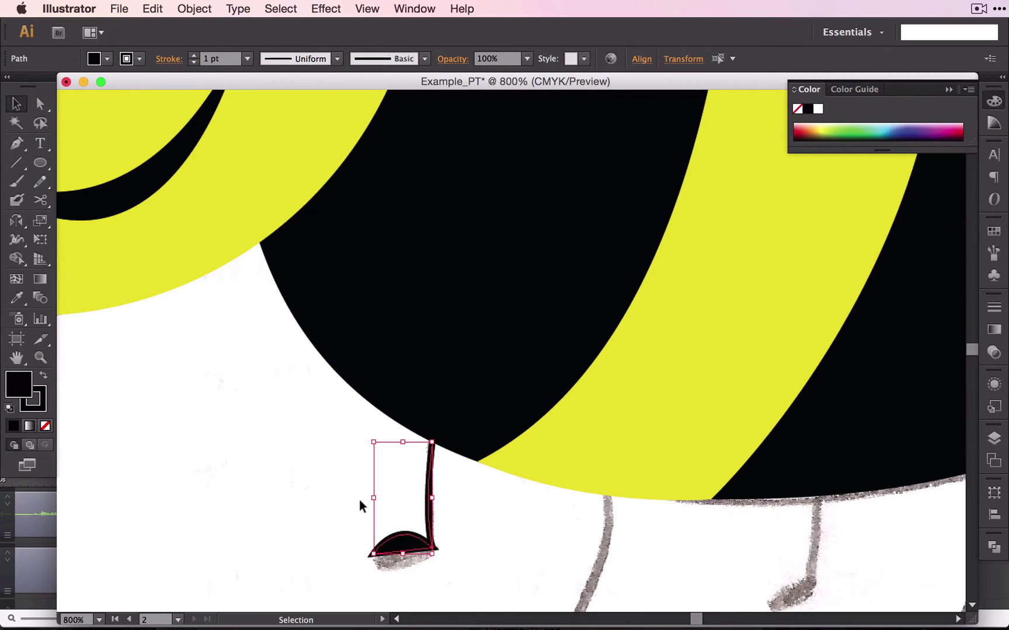
pyautogui.press('super+c')
pyautogui.press('a')
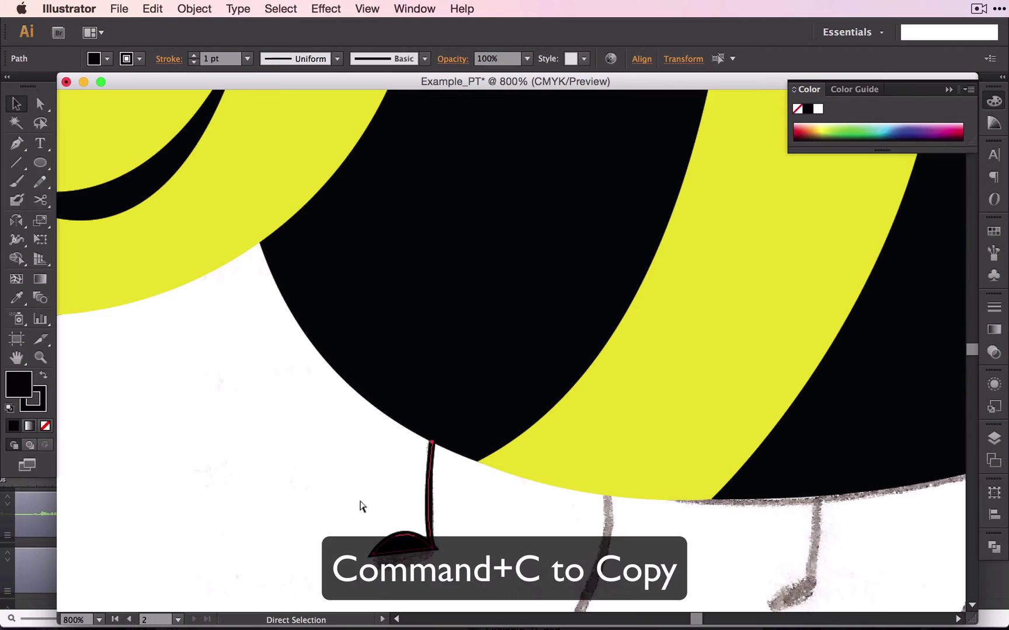
pyautogui.press('v')
pyautogui.hscroll(10, 751, 546)
pyautogui.scroll(-3, 751, 546)
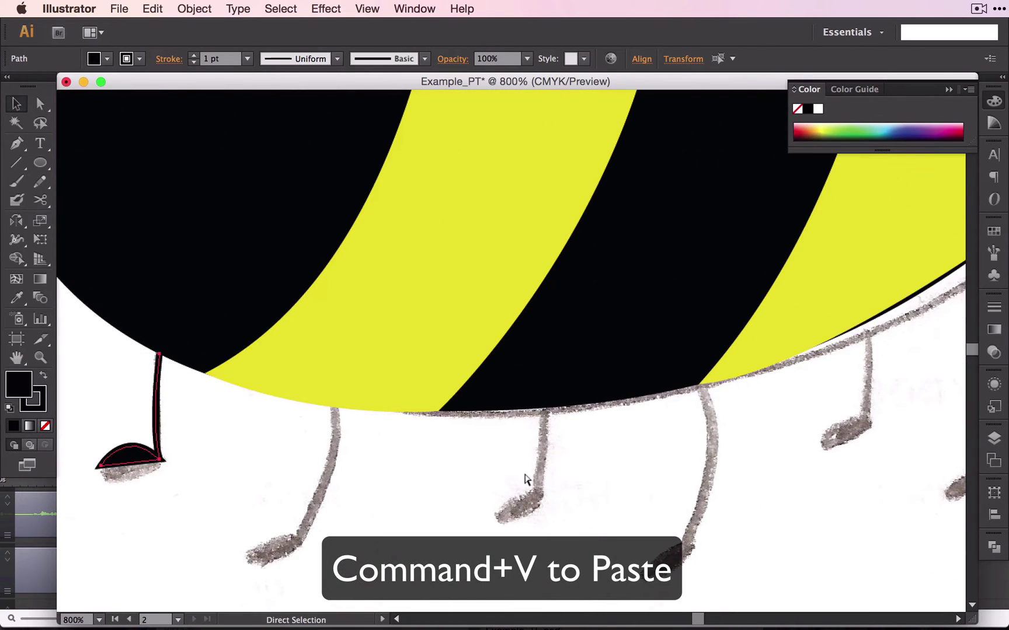
pyautogui.press('super+v')
pyautogui.moveTo(541, 396); pyautogui.dragTo(544, 510)
pyautogui.press('super+v')
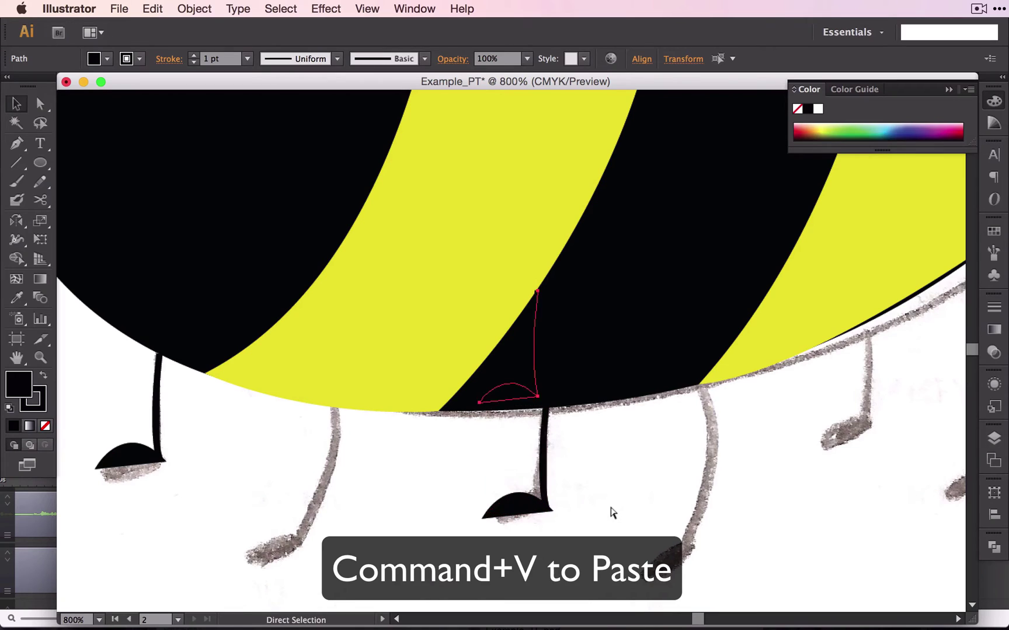
pyautogui.press('v')
pyautogui.moveTo(536, 396); pyautogui.dragTo(868, 423)
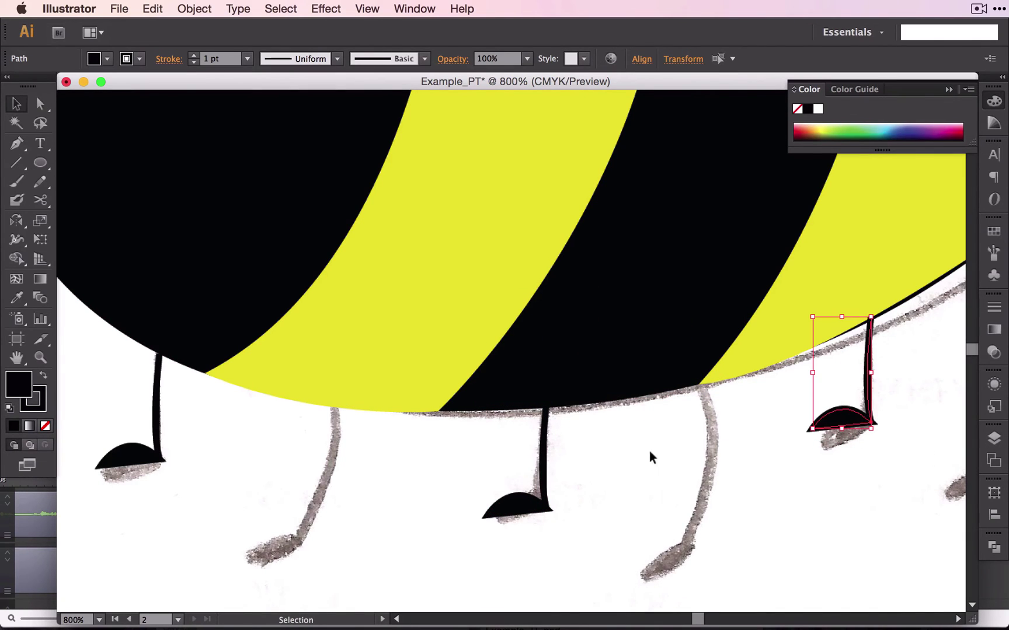
# Draw an unfilled curved leg line from the body edge down to the second sketched leg's foot
pyautogui.click(16, 143)
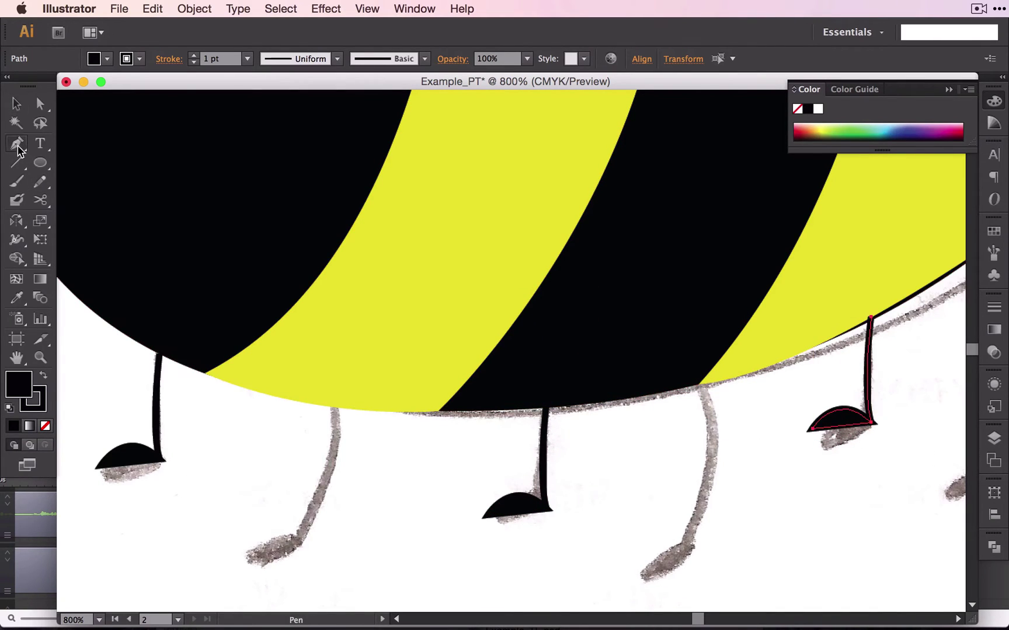
pyautogui.click(328, 389)
pyautogui.moveTo(292, 539); pyautogui.dragTo(226, 602)
pyautogui.click(45, 427)
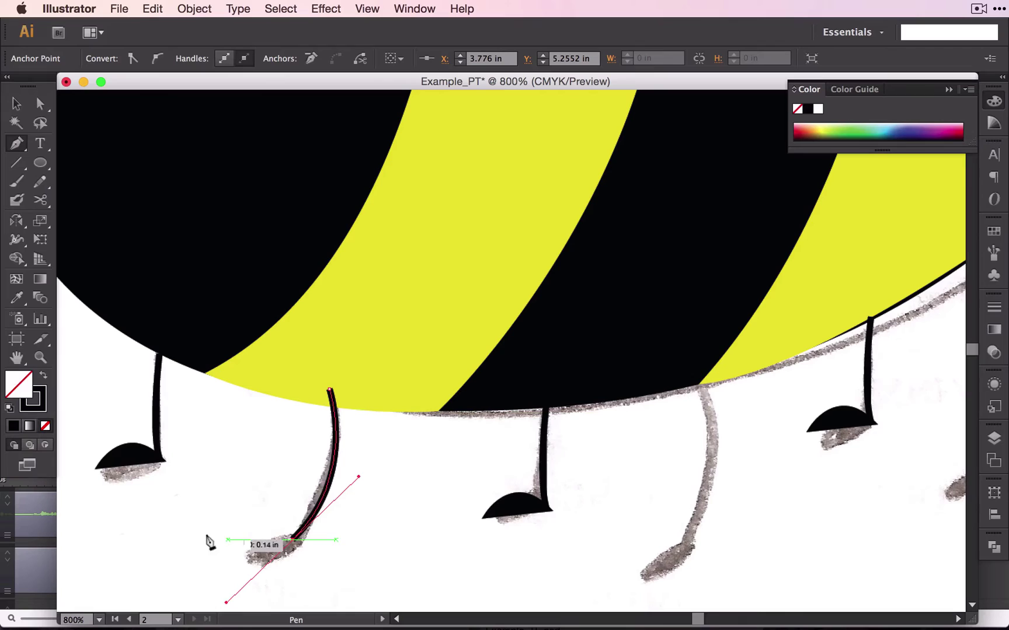
pyautogui.press('Escape')
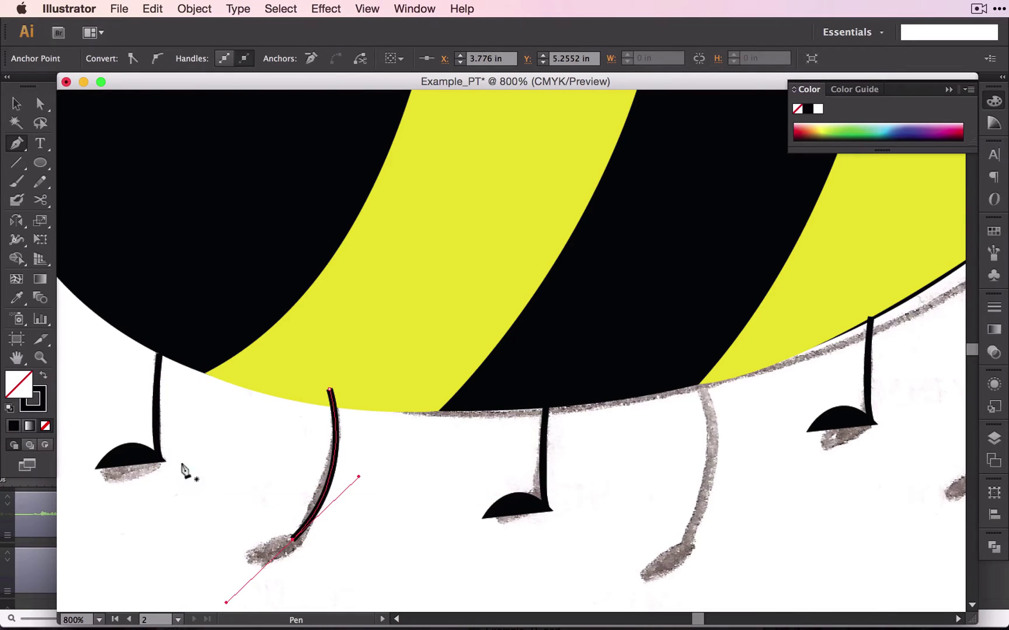
pyautogui.press('Return')
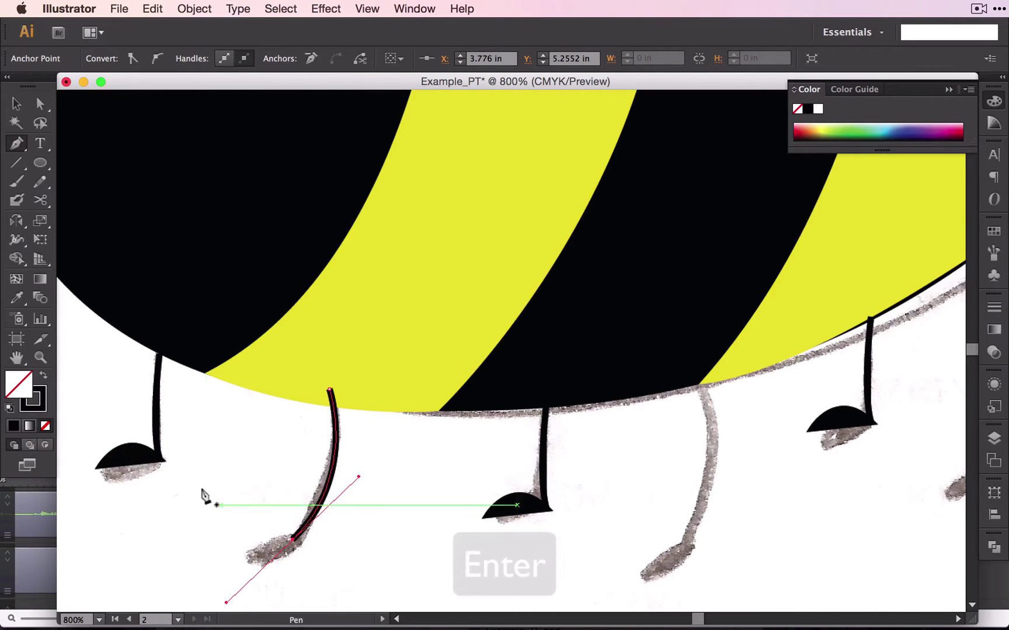
pyautogui.click(130, 460)
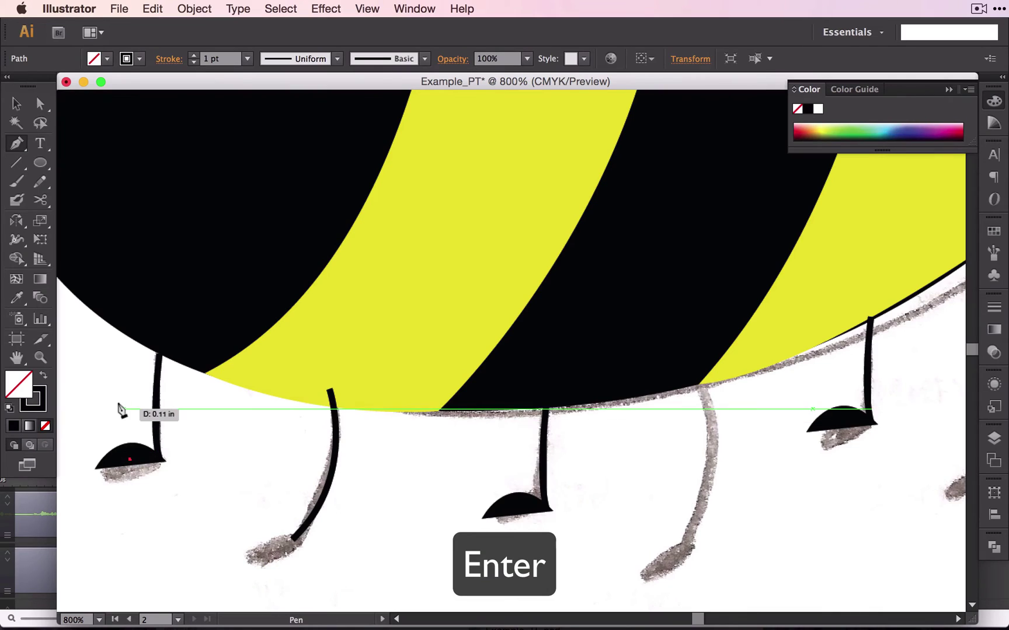
pyautogui.press('cmd+z')
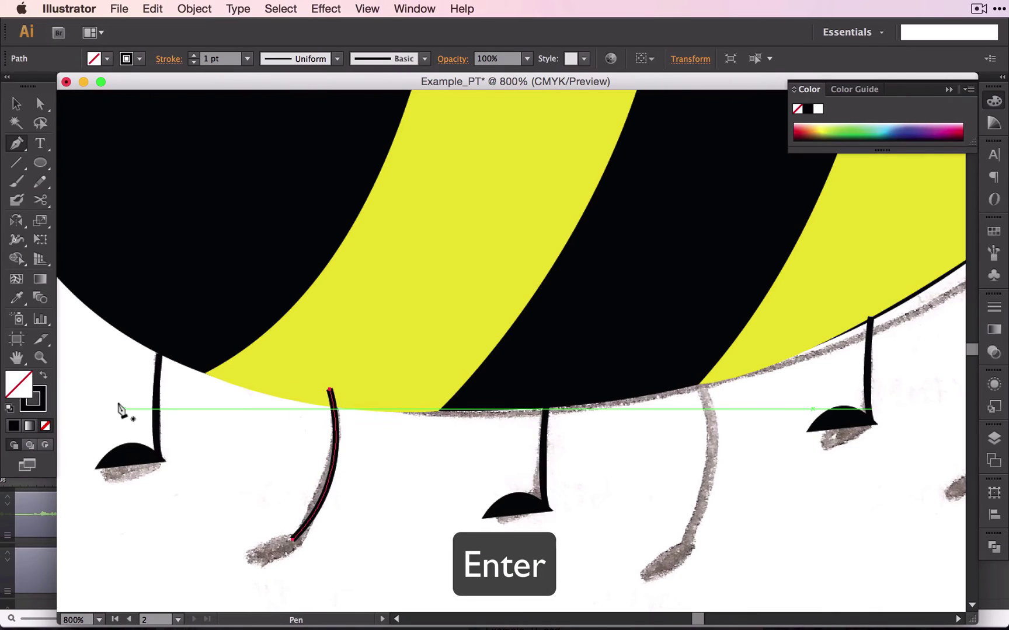
# Paste a copy of the left foot shape under the end of the curved leg
pyautogui.click(17, 105)
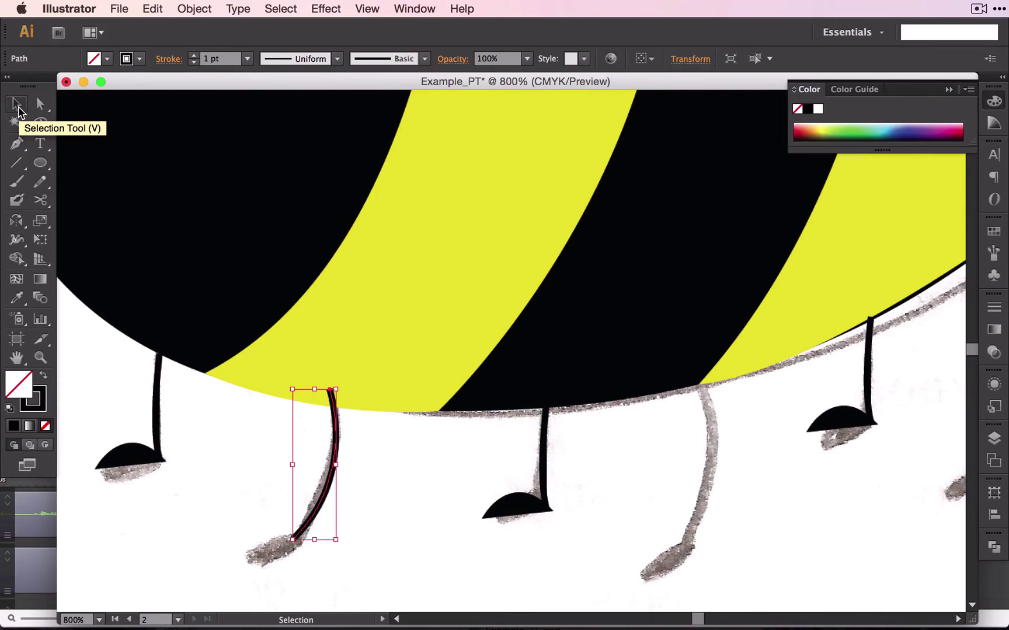
pyautogui.click(121, 451)
pyautogui.press('a')
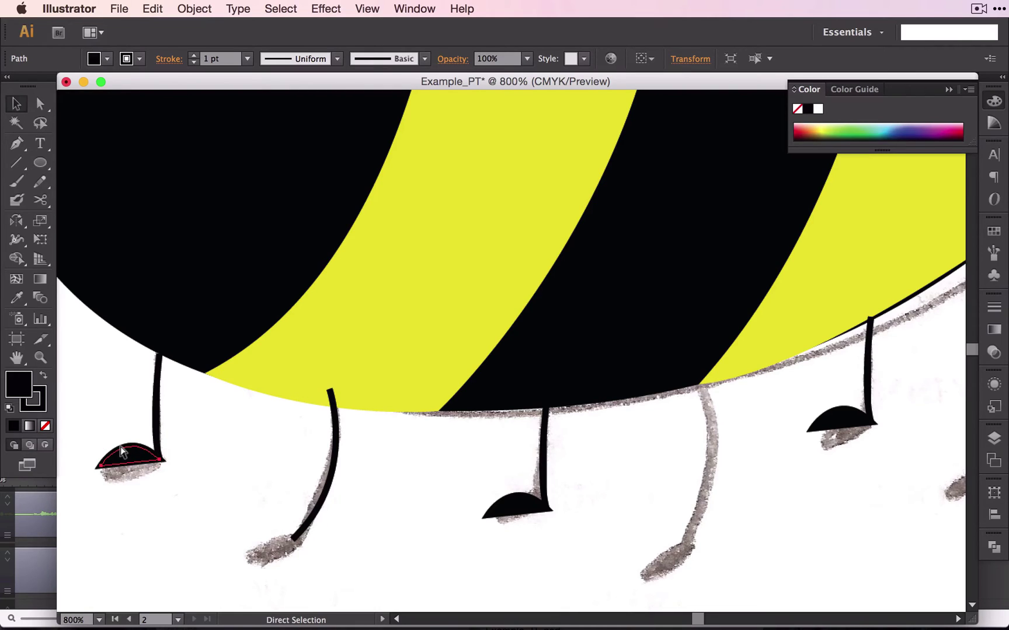
pyautogui.hotkey('ctrl', 'v')
pyautogui.moveTo(503, 359); pyautogui.dragTo(336, 568)
pyautogui.click(252, 492)
# Copy the curved leg with its foot onto the next and rightmost sketched legs
pyautogui.press('a')
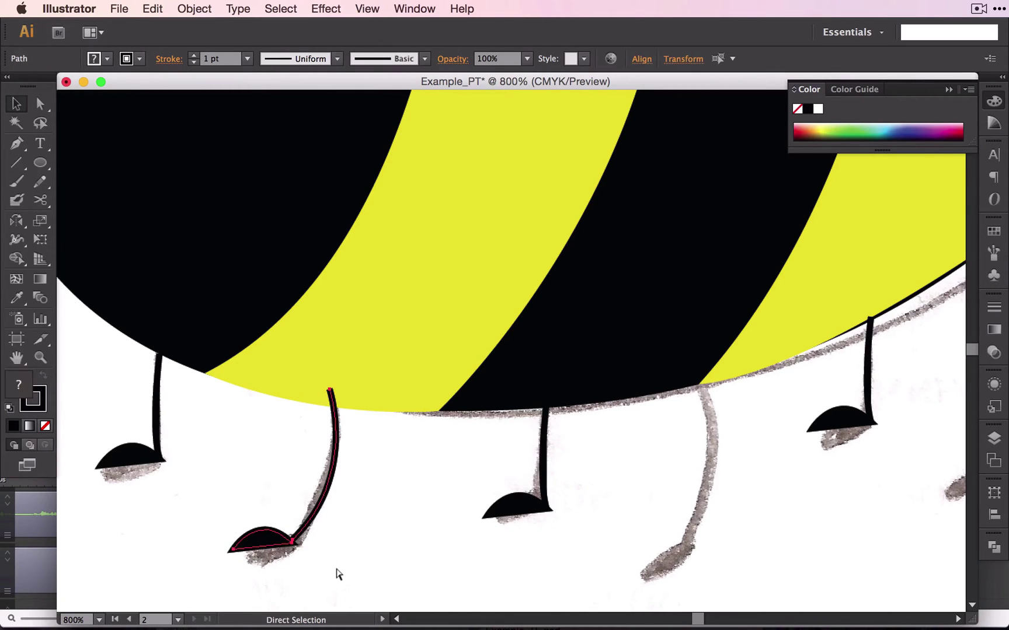
pyautogui.hotkey('ctrl', 'c')
pyautogui.hotkey('ctrl', 'v')
pyautogui.press('v')
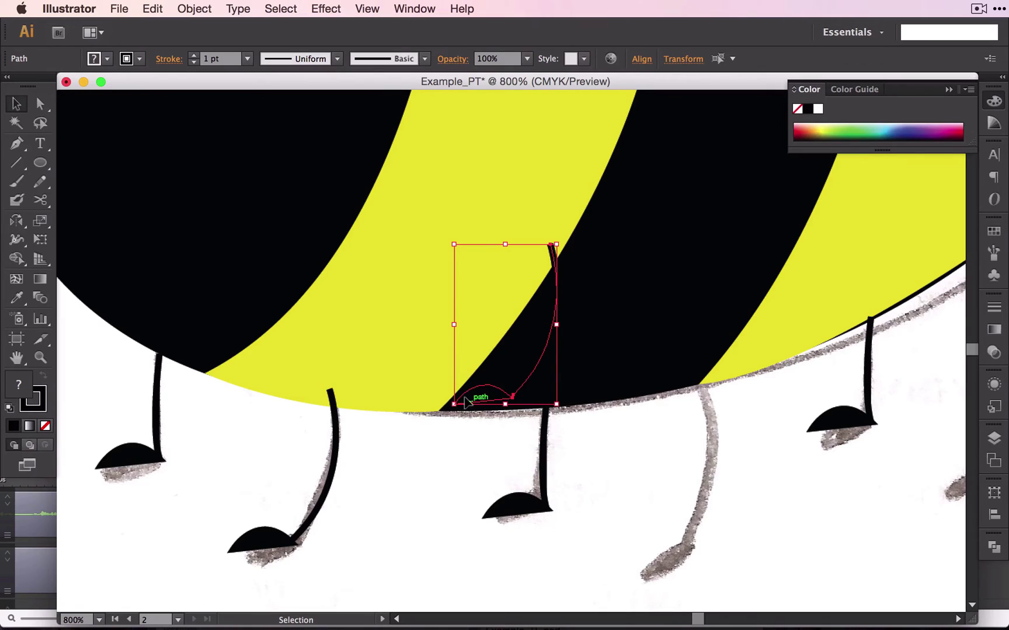
pyautogui.moveTo(466, 401); pyautogui.dragTo(650, 531)
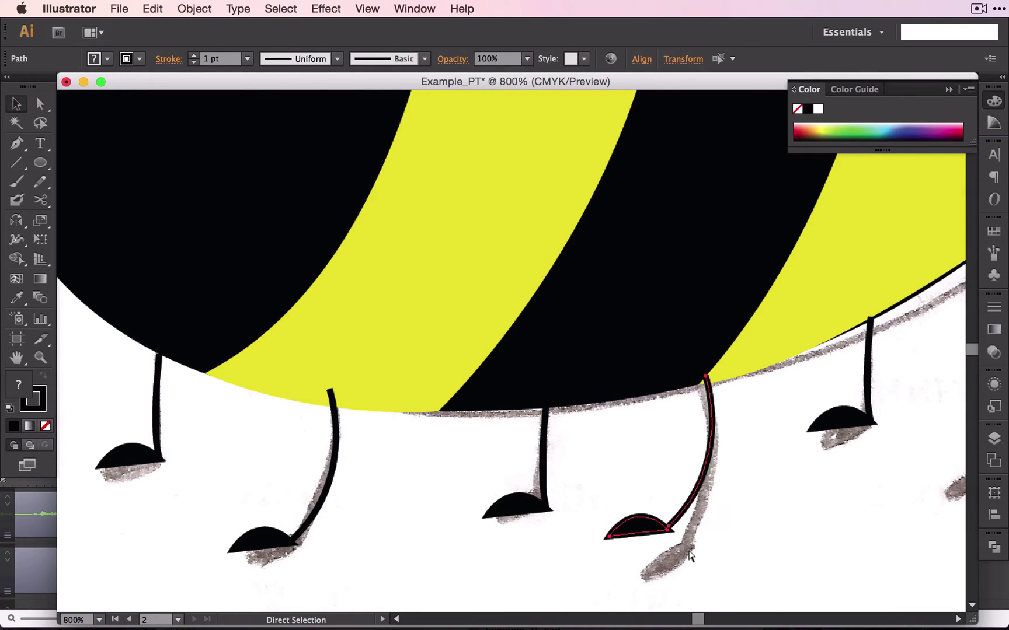
pyautogui.press('super+v')
pyautogui.hscroll(10, 689, 555)
pyautogui.scroll(1, 689, 550)
pyautogui.hscroll(1, 689, 549)
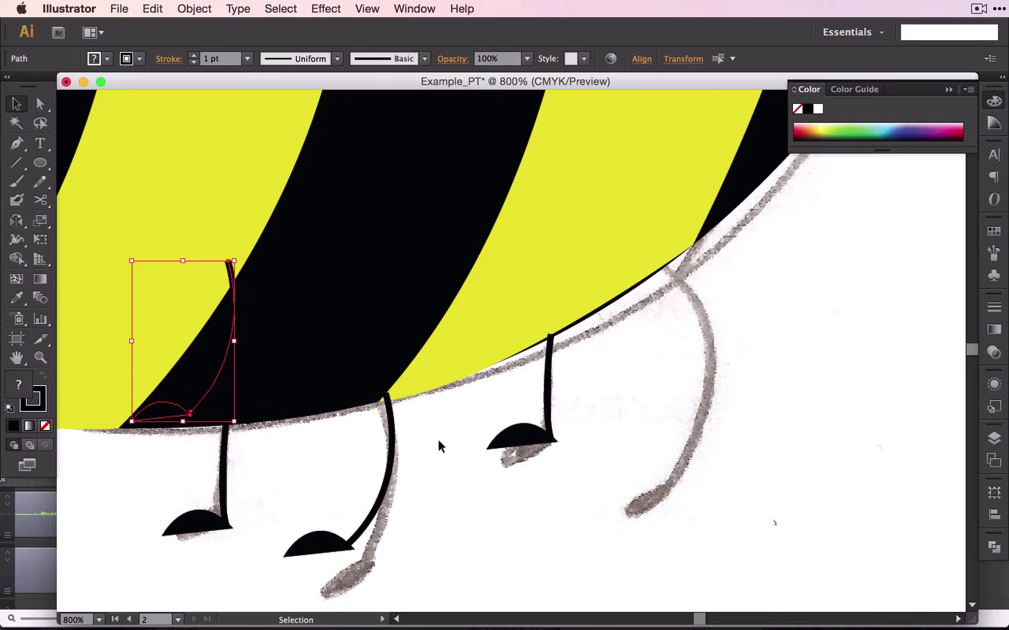
pyautogui.moveTo(209, 387)
pyautogui.mouseDown()
pyautogui.moveTo(658, 437)
pyautogui.moveTo(645, 441)
pyautogui.moveTo(646, 382)
pyautogui.mouseUp()
pyautogui.scroll(2, 646, 383)
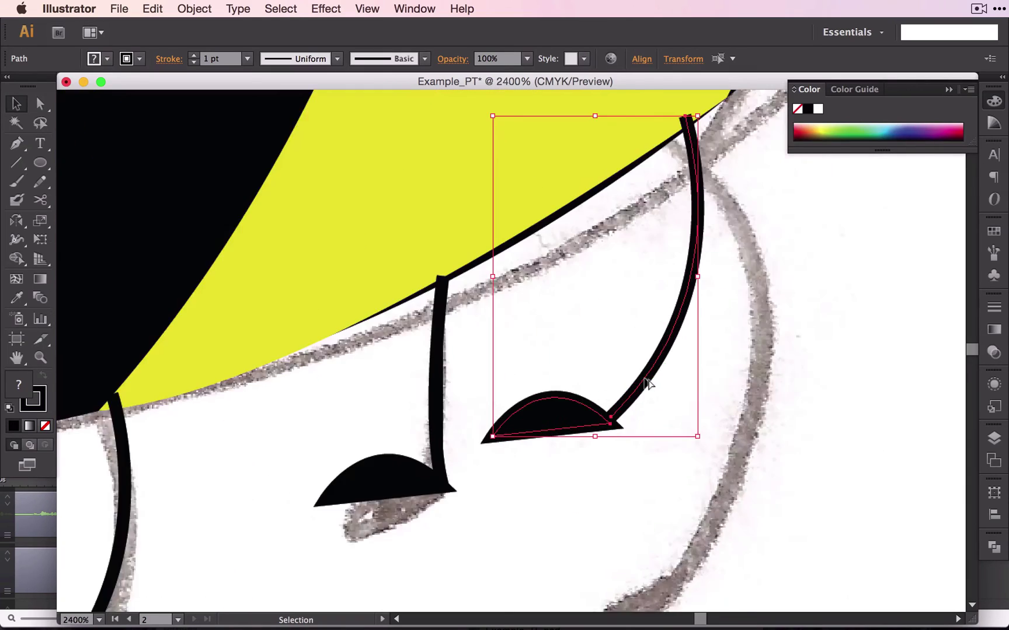
# Lengthen the rightmost leg together with its foot using the bounding box
pyautogui.scroll(-6, 647, 384)
pyautogui.click(659, 436)
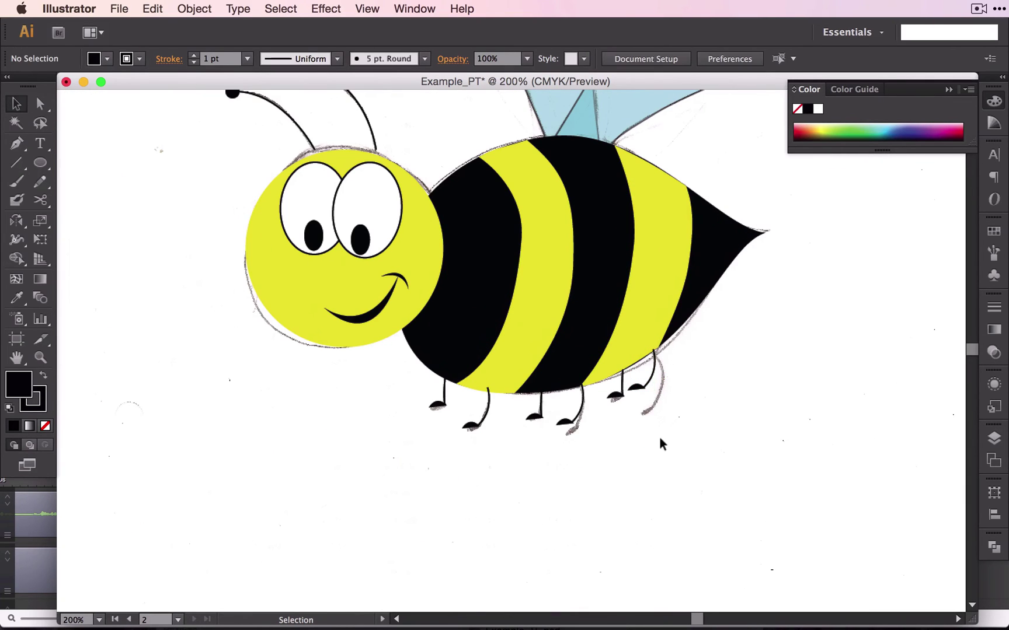
pyautogui.click(637, 386)
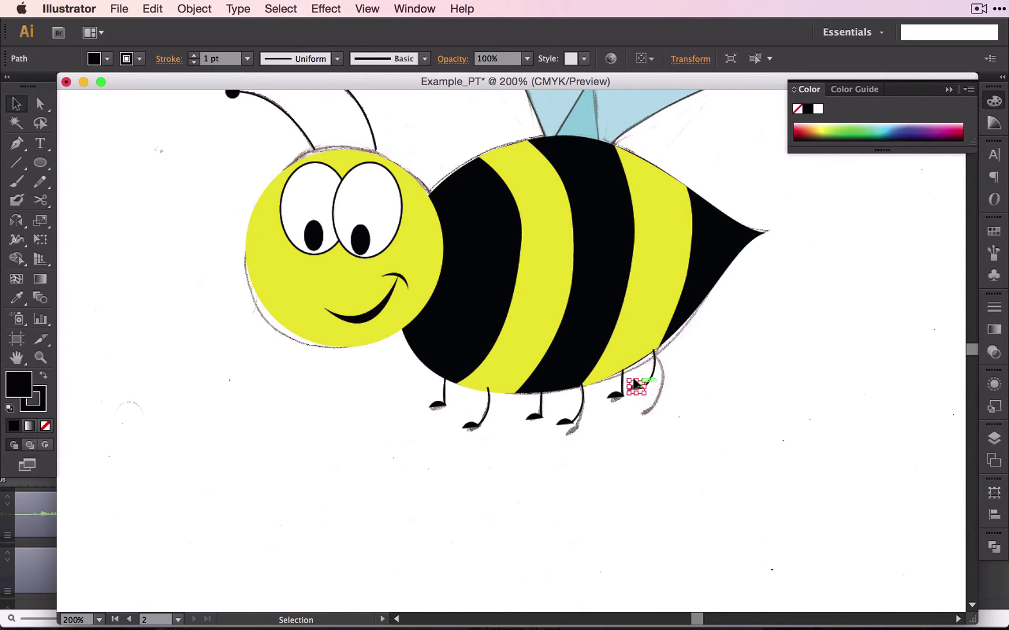
pyautogui.keyDown('shift'); pyautogui.click(653, 367); pyautogui.keyUp('shift')
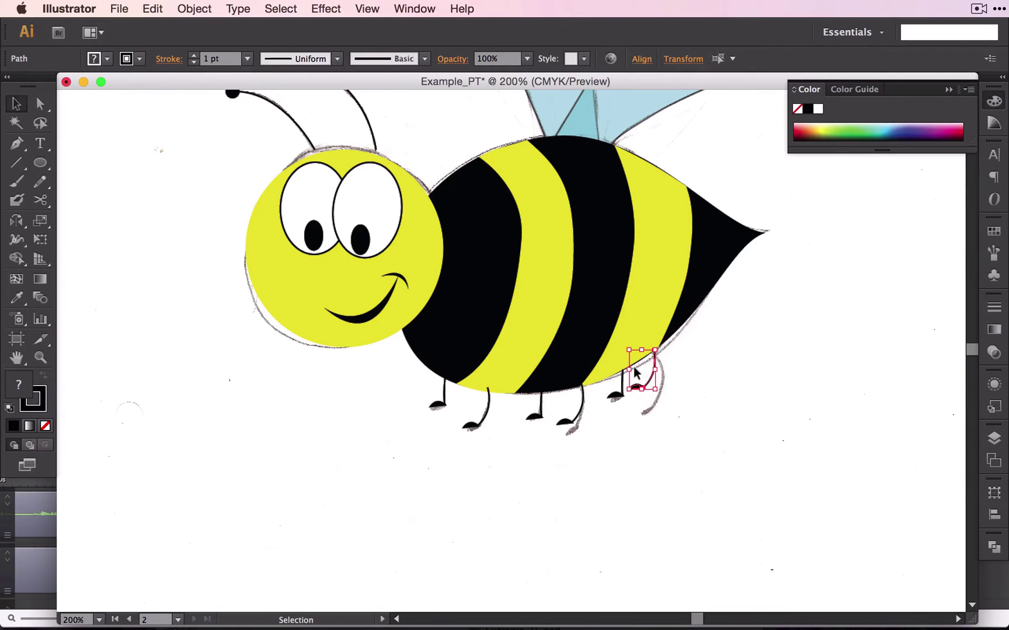
pyautogui.moveTo(626, 385); pyautogui.dragTo(637, 408)
pyautogui.click(706, 426)
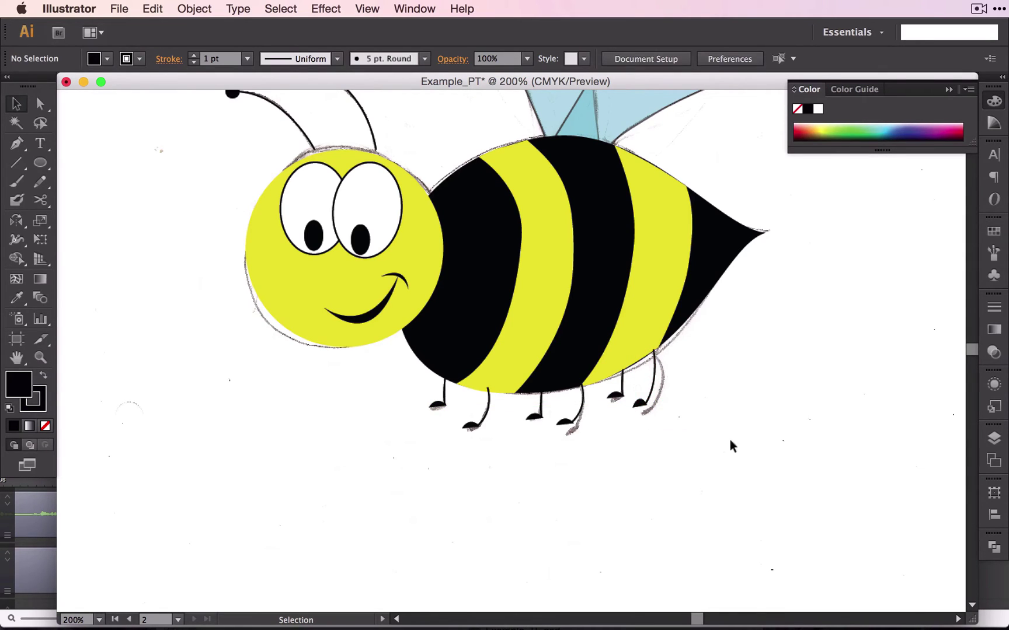
pyautogui.click(636, 402)
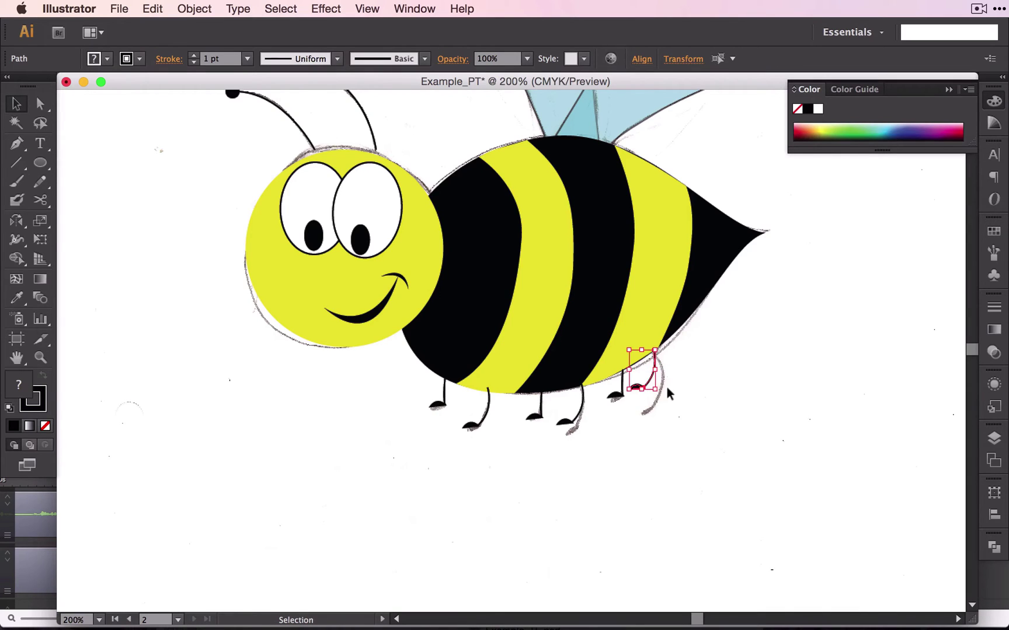
pyautogui.click(672, 394)
pyautogui.click(654, 373)
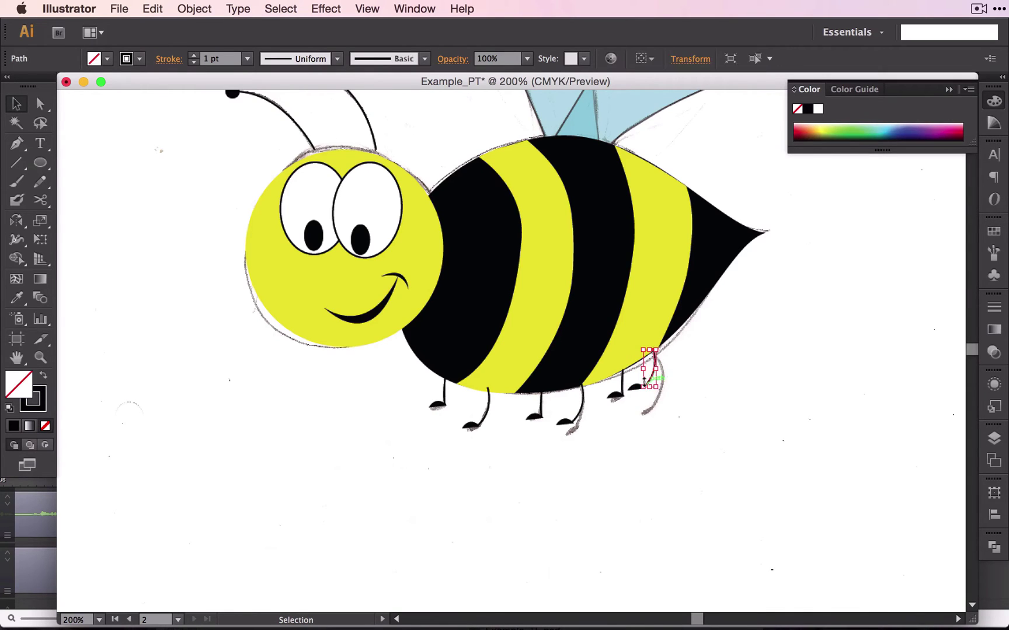
pyautogui.moveTo(644, 381); pyautogui.dragTo(630, 398)
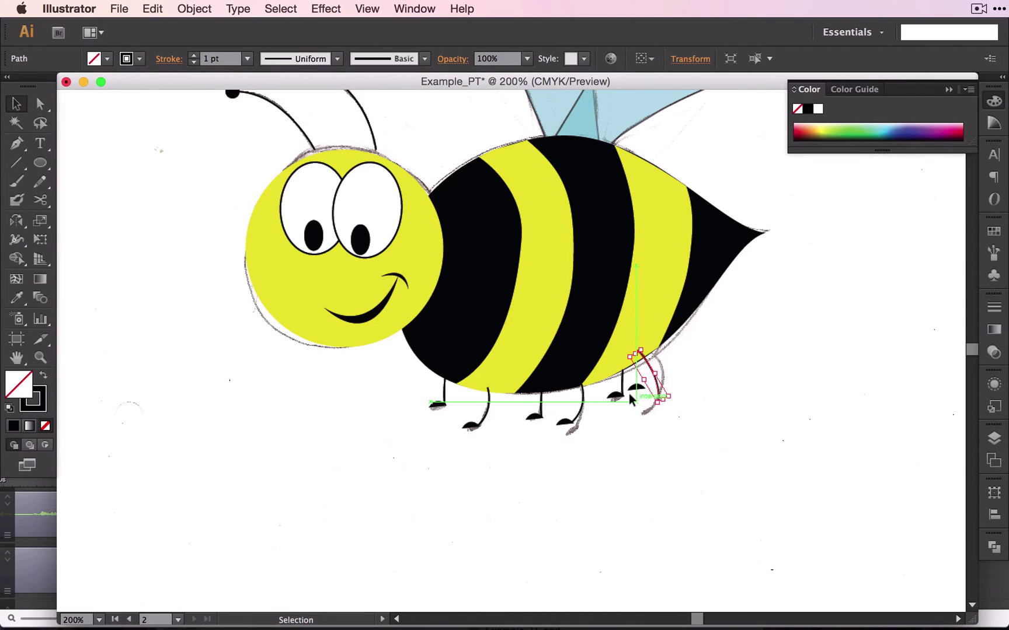
pyautogui.press('super+z')
# Move the rightmost foot lower, nudge it slightly left under the leg's end, and deselect
pyautogui.scroll(-1, 632, 396)
pyautogui.scroll(3, 632, 397)
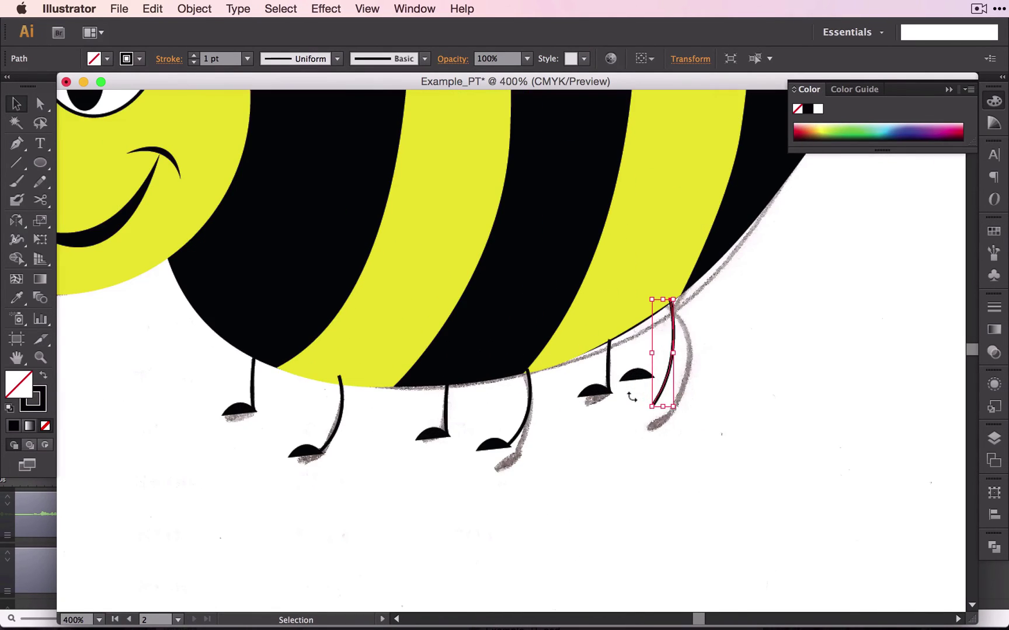
pyautogui.moveTo(640, 372); pyautogui.dragTo(638, 402)
pyautogui.click(677, 465)
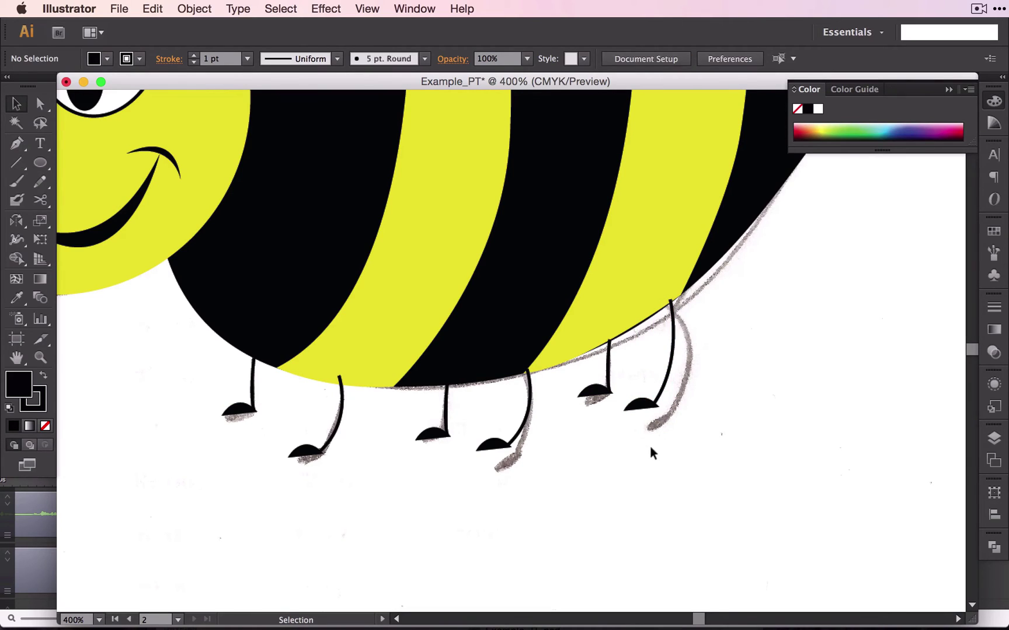
pyautogui.click(640, 405)
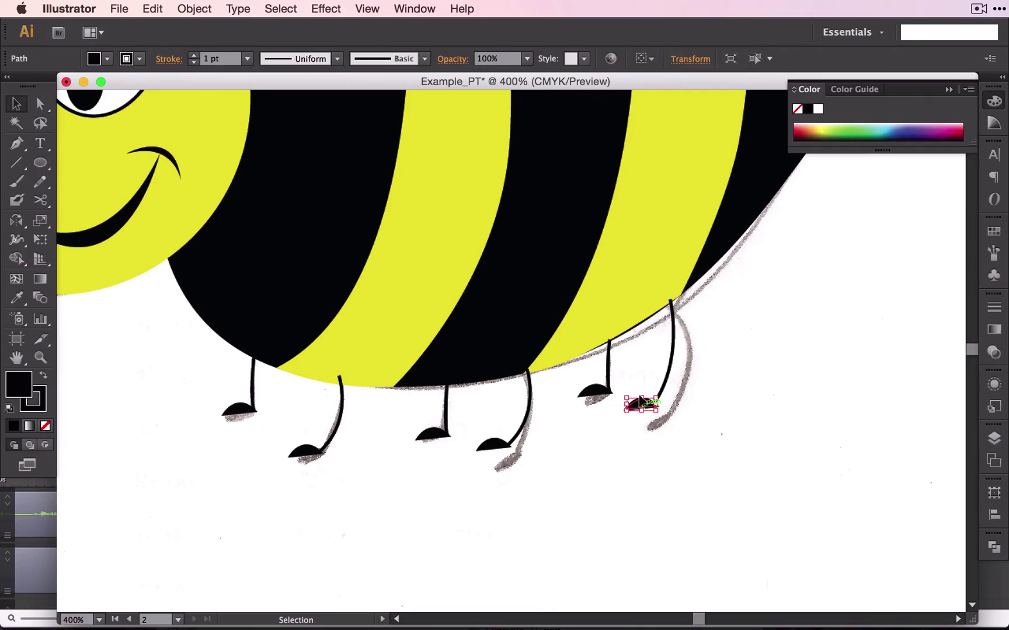
pyautogui.moveTo(640, 401); pyautogui.dragTo(636, 403)
pyautogui.click(698, 437)
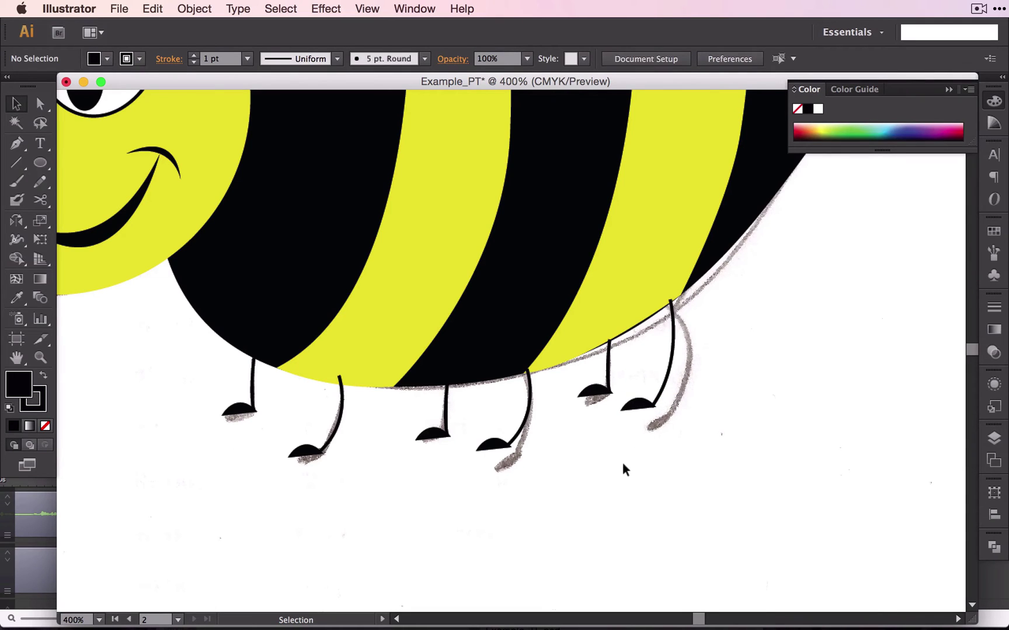
pyautogui.scroll(-4, 619, 471)
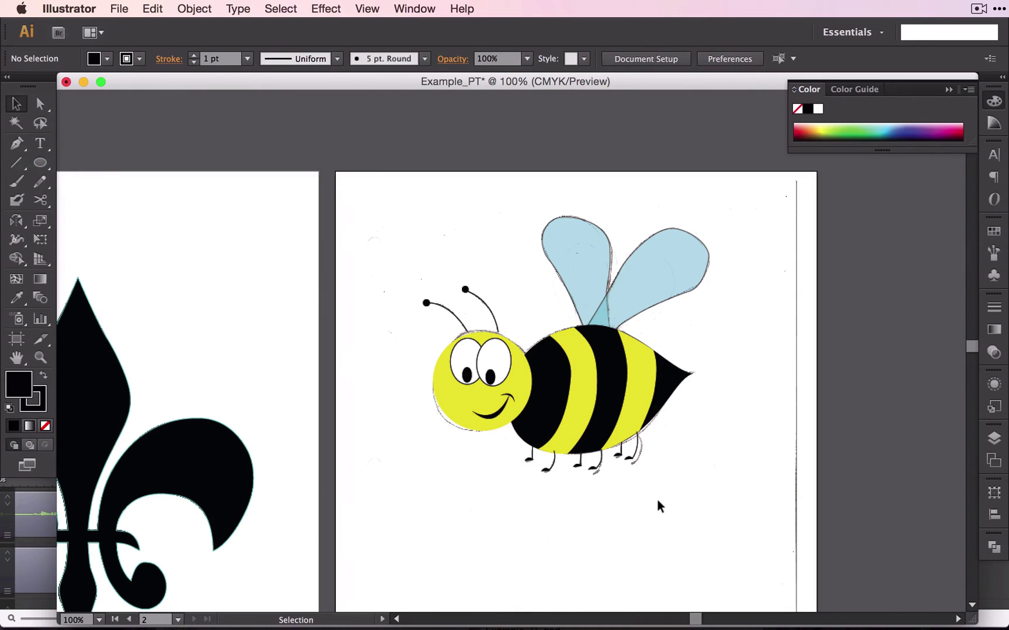
# Marquee-select the wings, head, body and legs, group them with Cmd+G, and deselect
pyautogui.moveTo(715, 486); pyautogui.dragTo(400, 258)
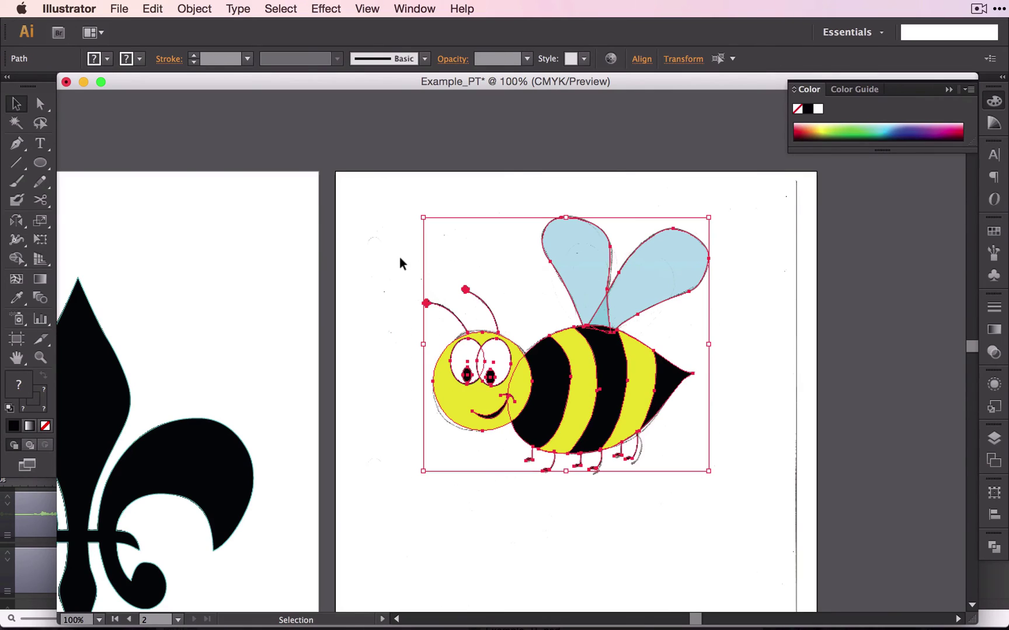
pyautogui.press('super+g')
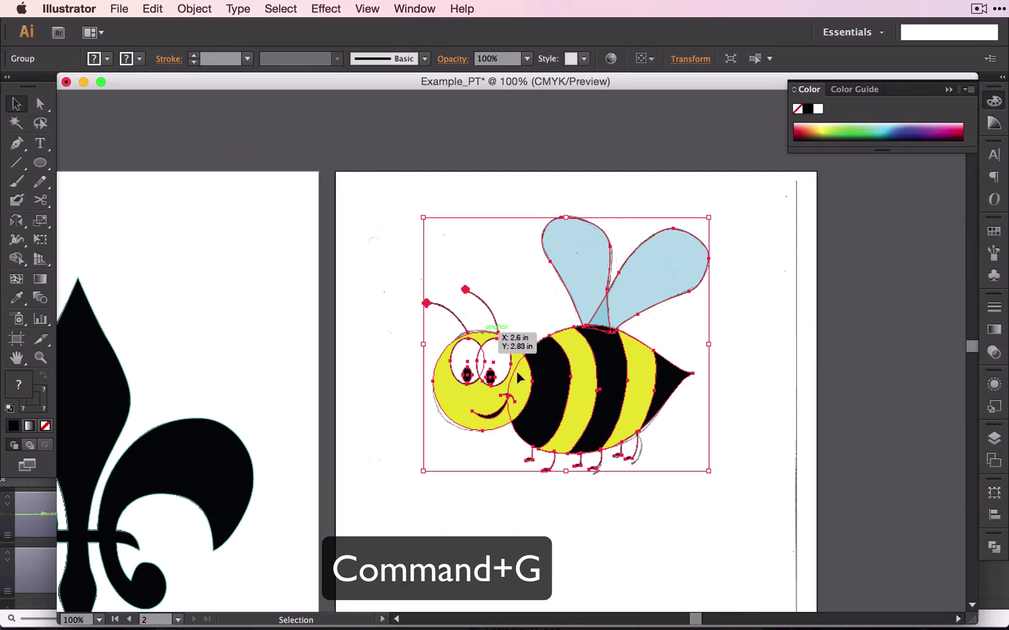
pyautogui.click(649, 506)
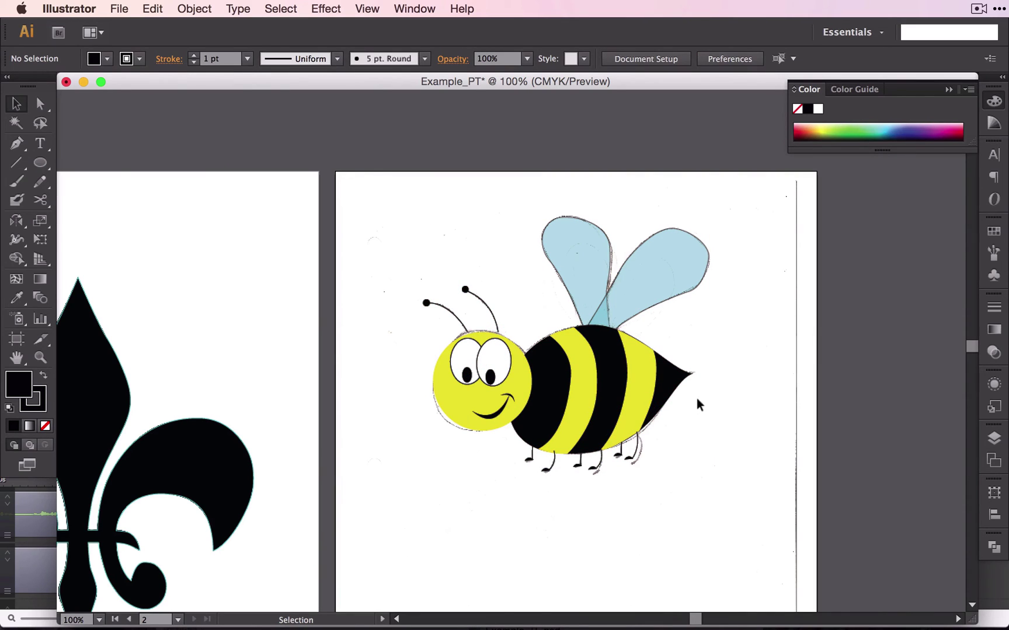
# Hide the Image sketch layer in the Layers panel, then trial-move the bee and undo it
pyautogui.click(994, 439)
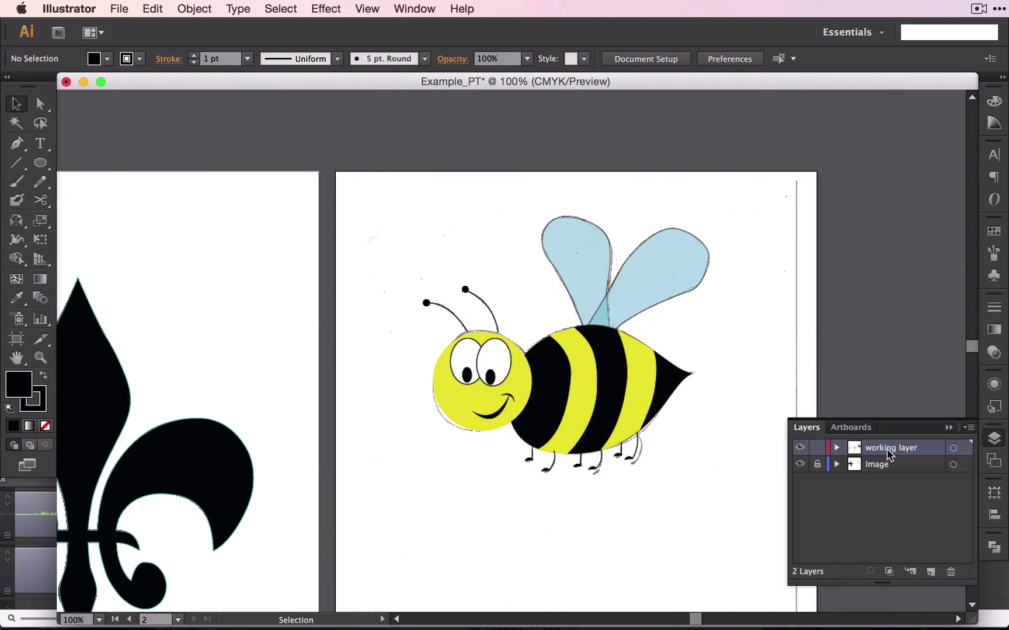
pyautogui.click(799, 465)
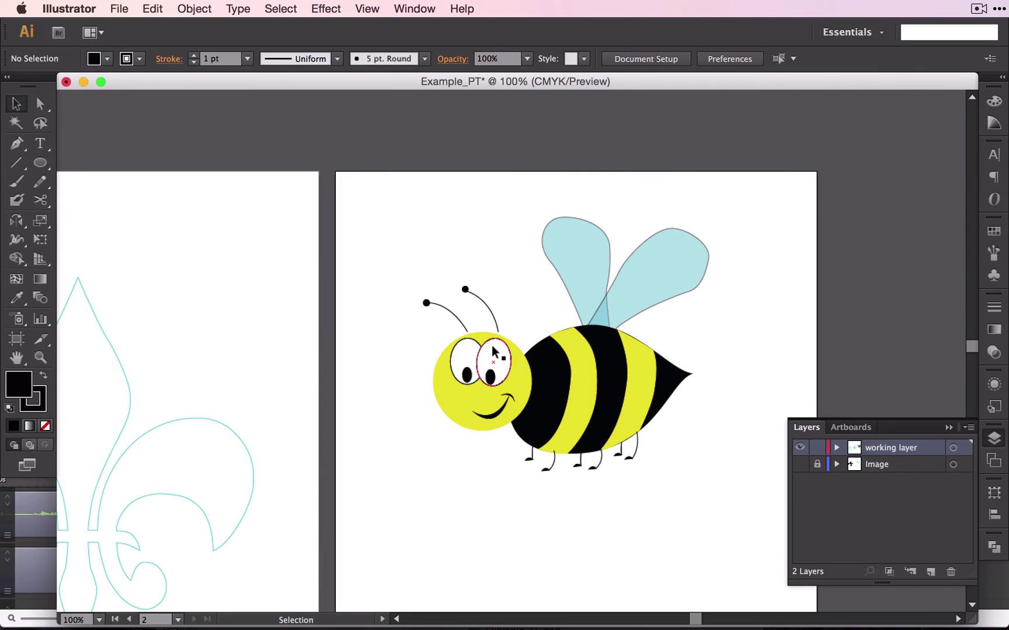
pyautogui.moveTo(492, 347); pyautogui.dragTo(457, 368)
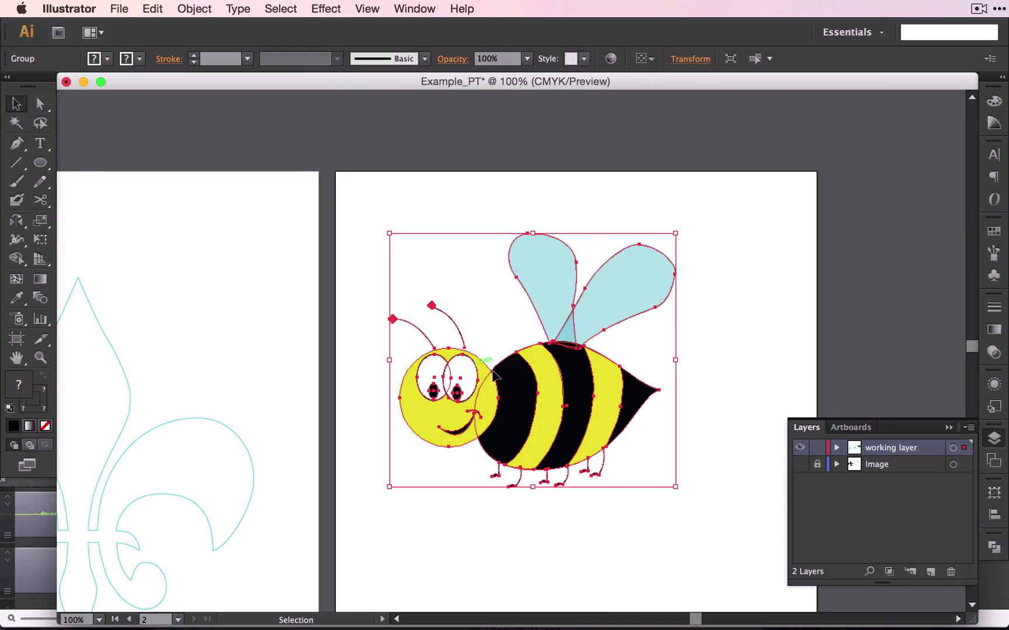
pyautogui.press('super+z')
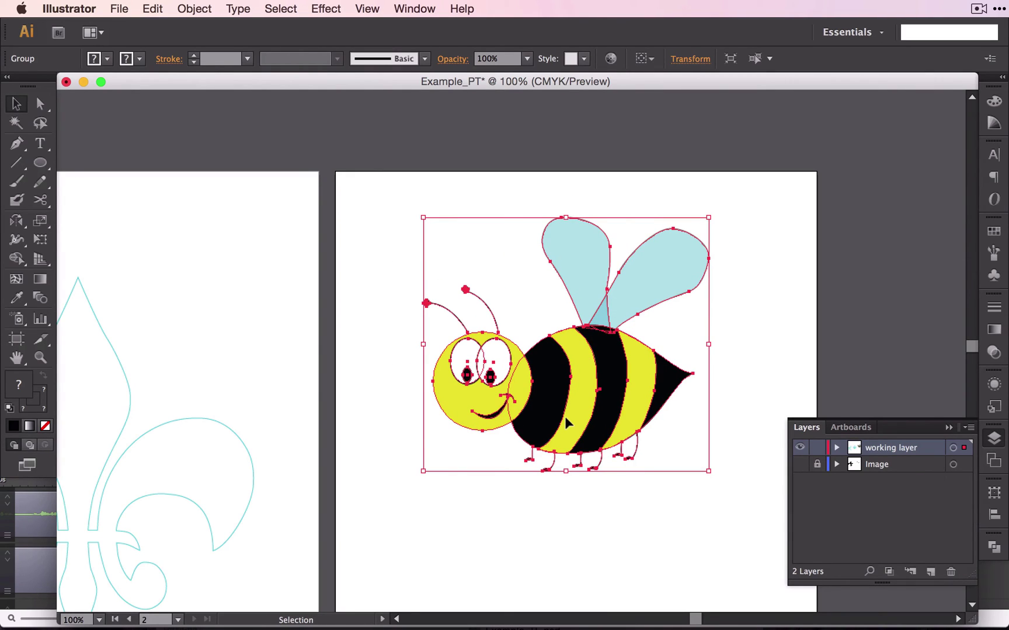
pyautogui.click(611, 485)
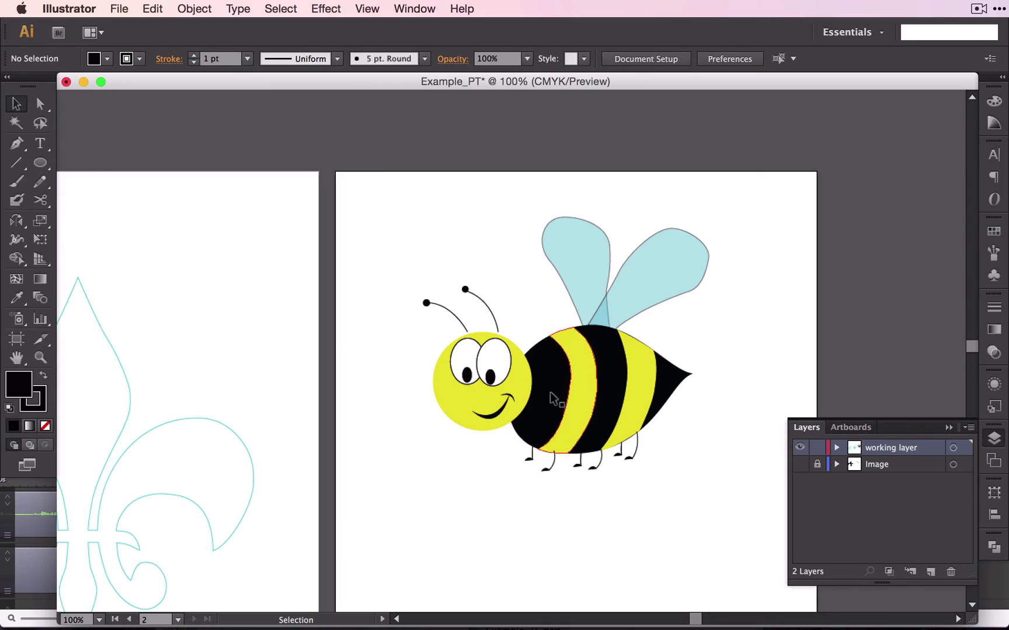
# Inside the bee group, drag both eyes off the face as a test, then undo both moves
pyautogui.doubleClick(495, 357)
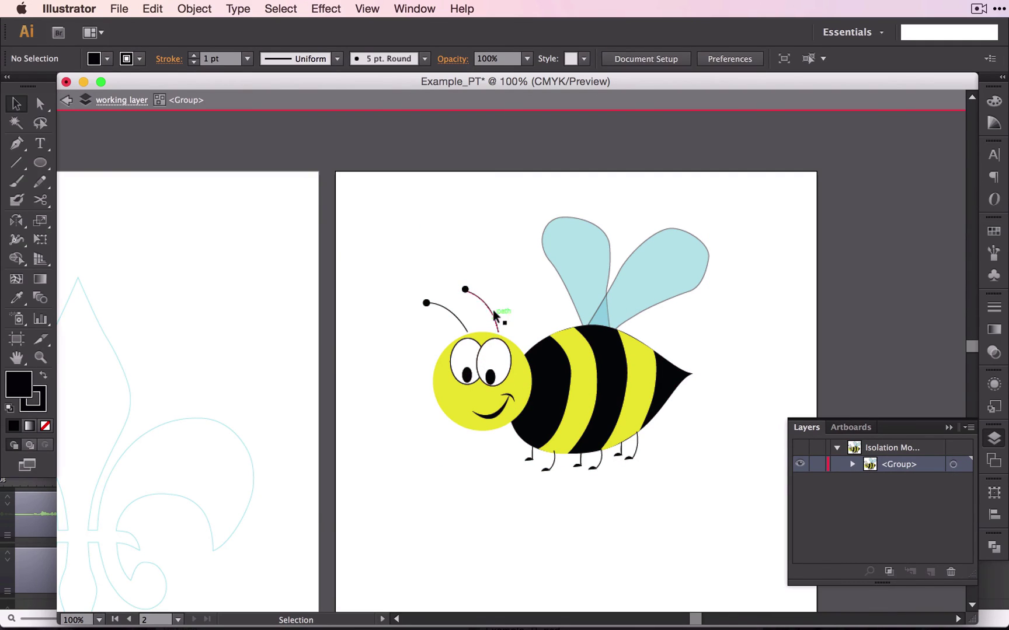
pyautogui.click(499, 361)
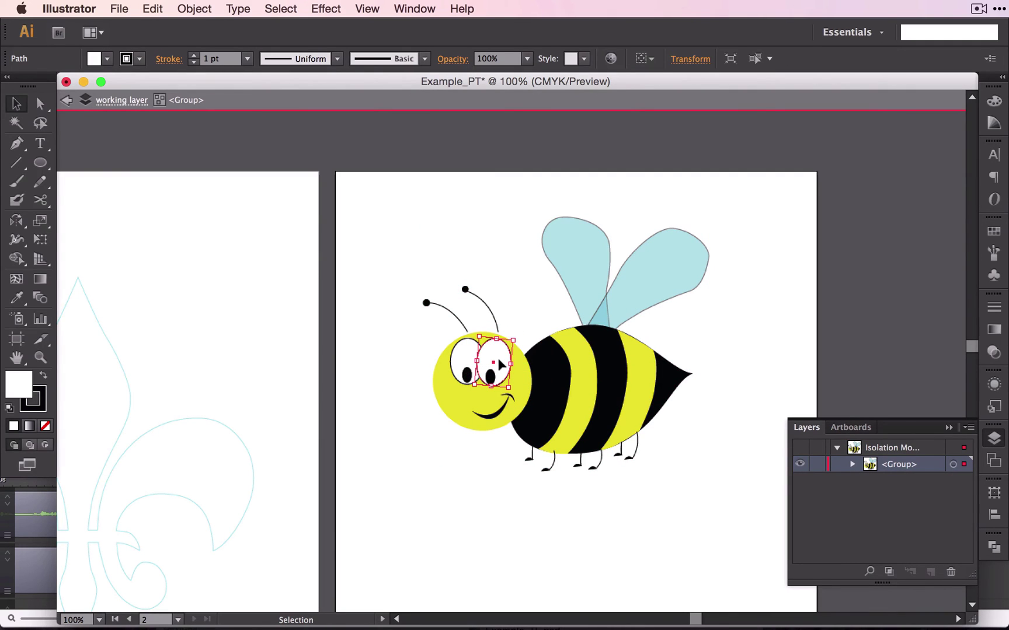
pyautogui.moveTo(498, 361); pyautogui.dragTo(466, 216)
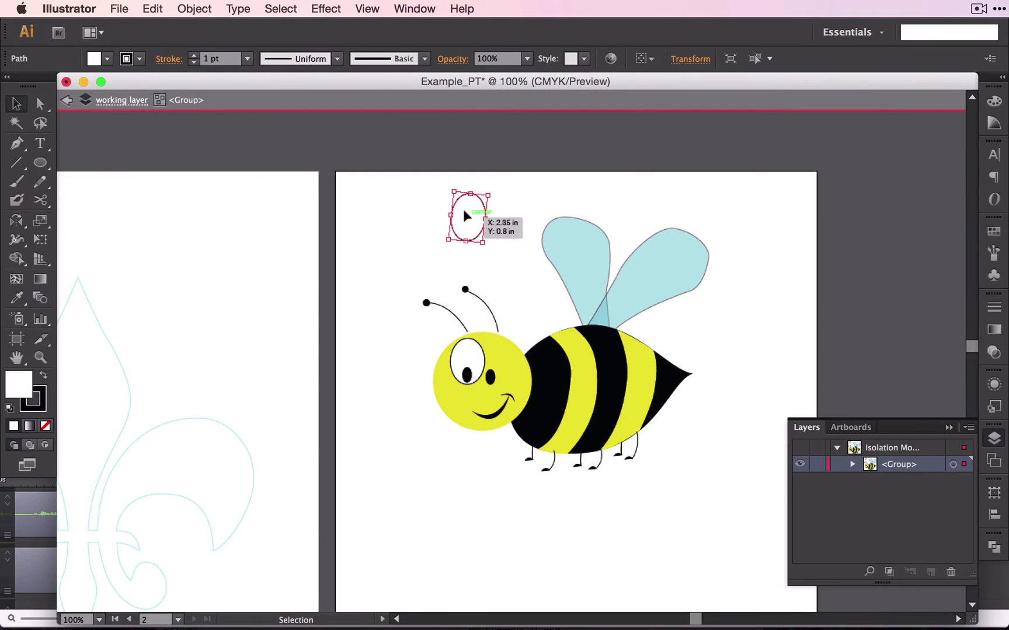
pyautogui.click(467, 357)
pyautogui.moveTo(467, 357); pyautogui.dragTo(418, 213)
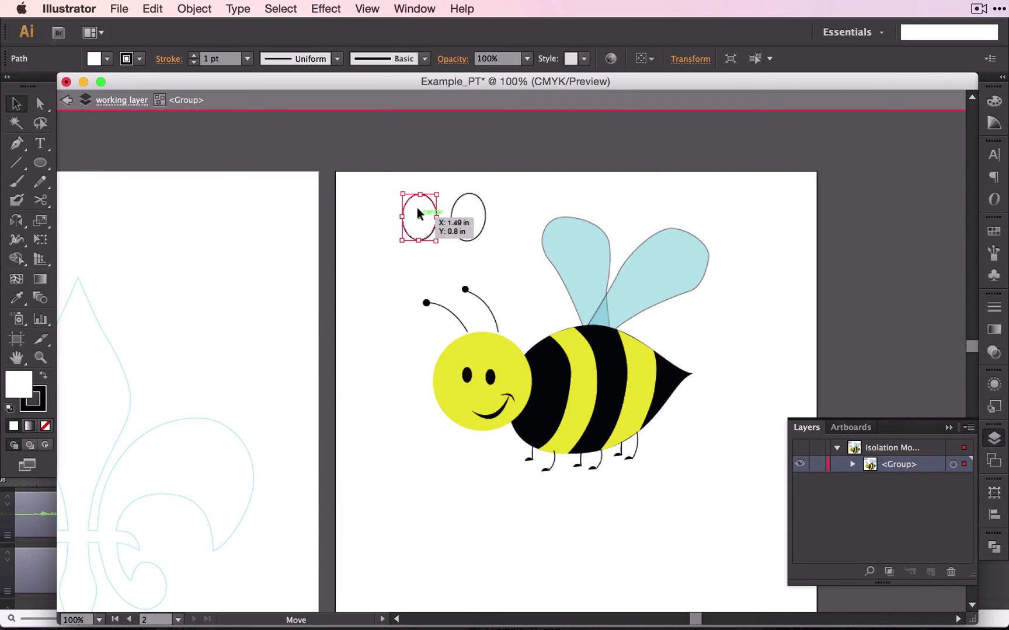
pyautogui.press('super+z')
pyautogui.press('super+z')
pyautogui.press('super+z')
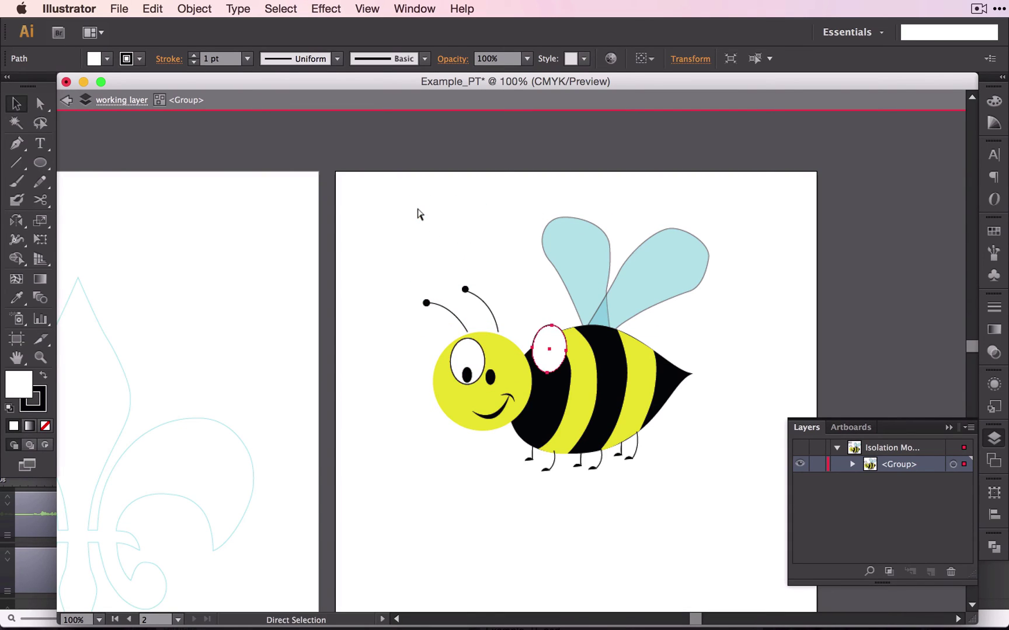
pyautogui.press('super+z')
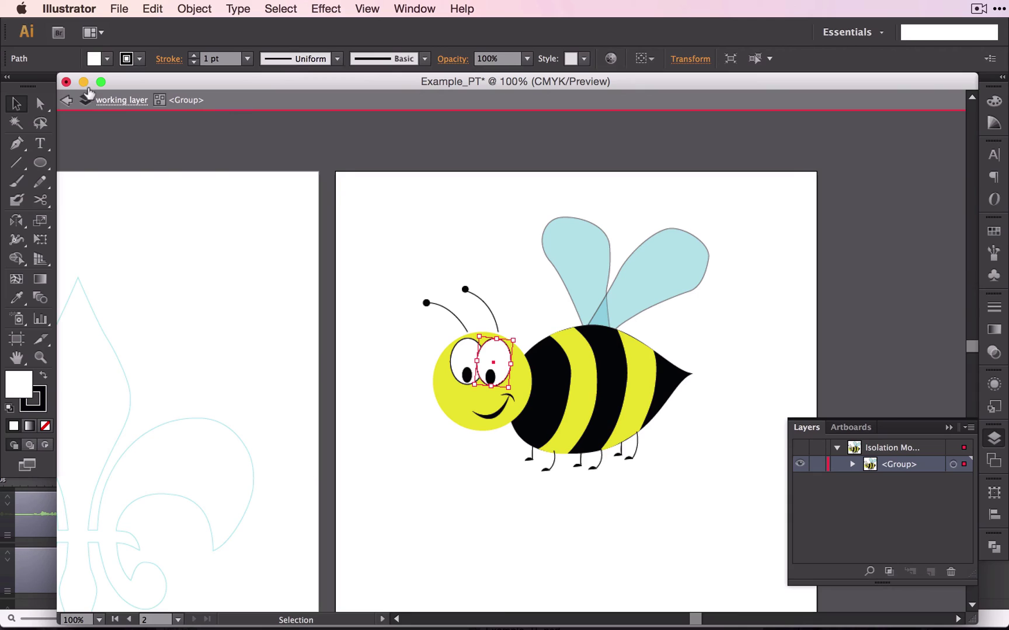
# Exit isolation mode, trial-move the bee group and undo, then scroll to view both artboards
pyautogui.click(67, 101)
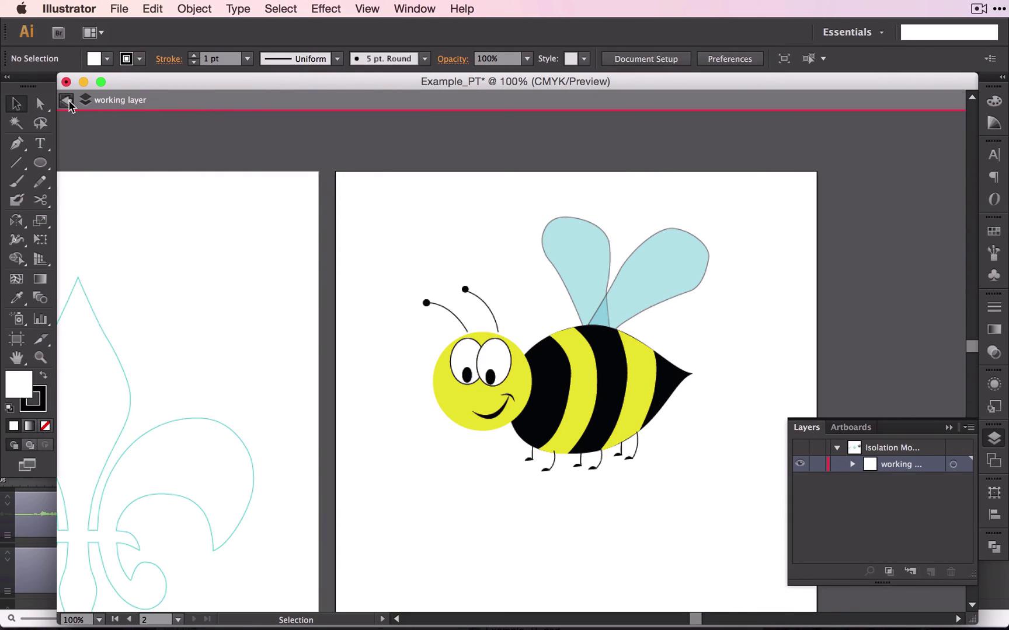
pyautogui.click(67, 101)
pyautogui.click(609, 326)
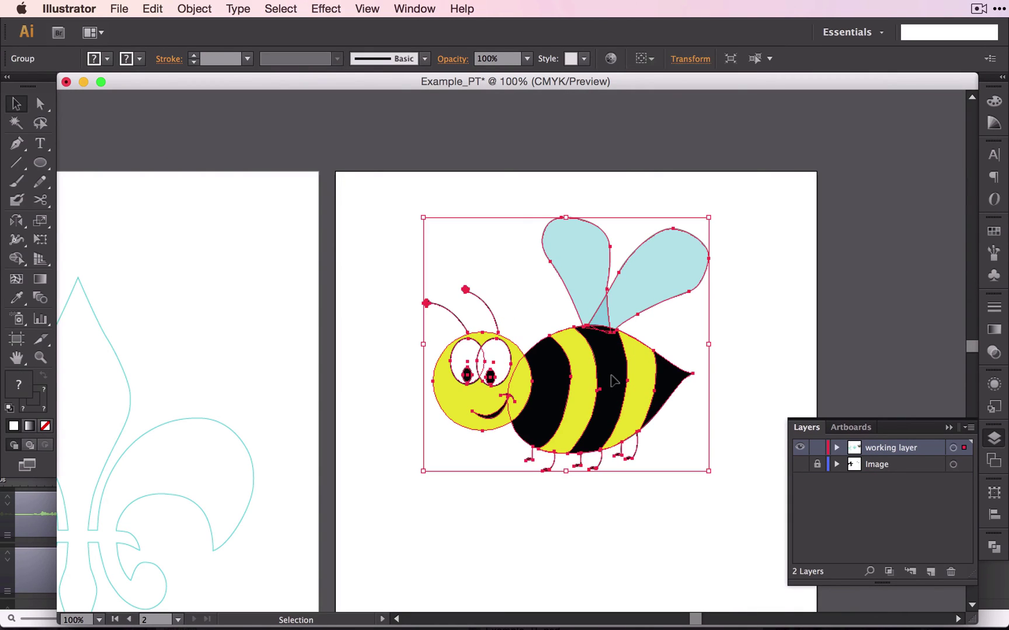
pyautogui.moveTo(616, 376); pyautogui.dragTo(683, 345)
pyautogui.press('super+z')
pyautogui.hscroll(-10, 284, 374)
pyautogui.scroll(-3, 285, 374)
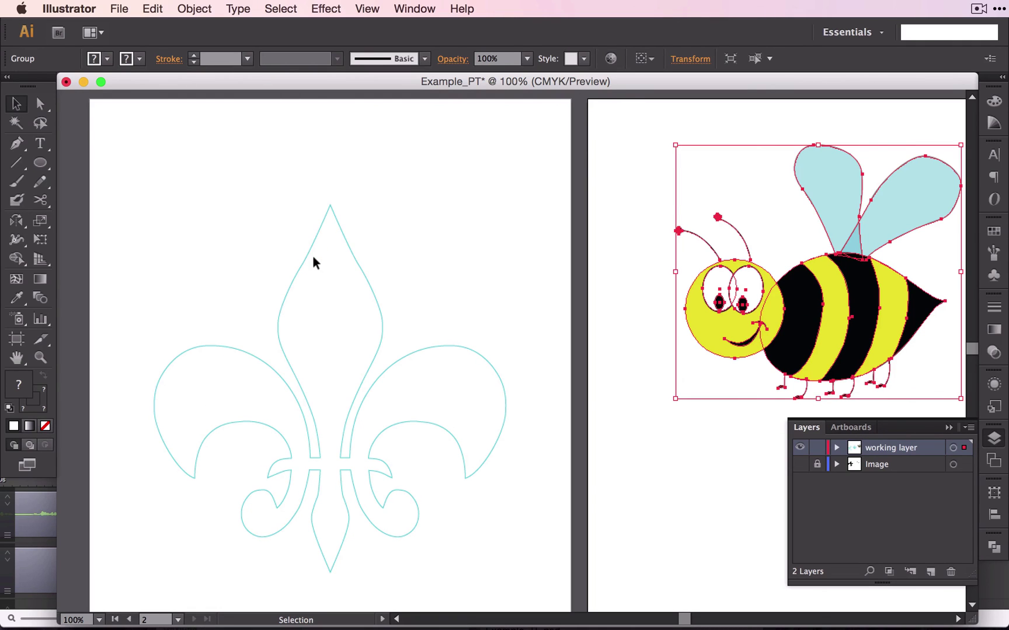
pyautogui.hscroll(10, 384, 266)
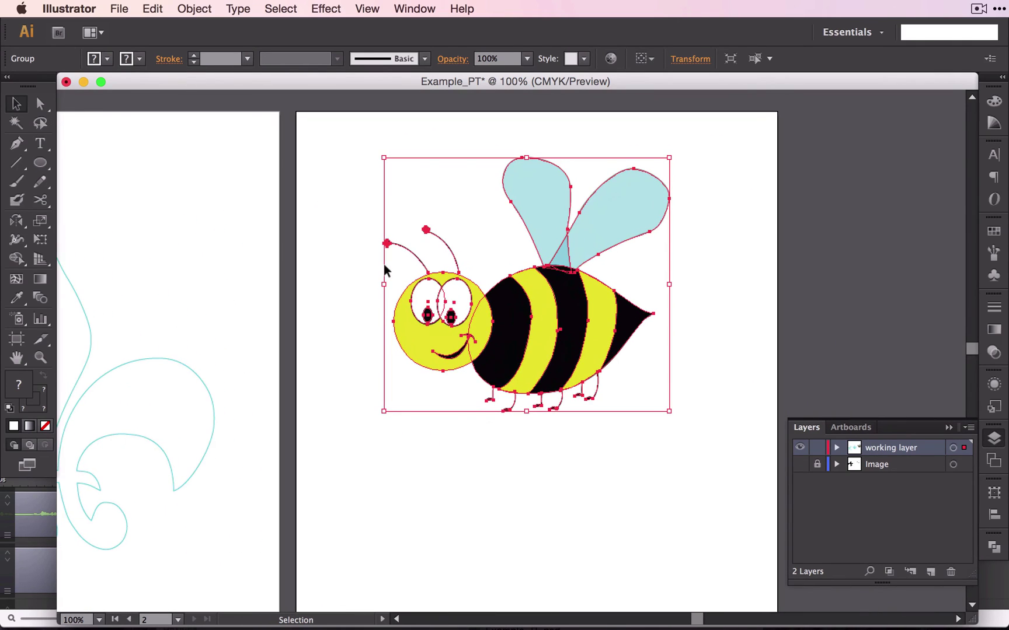